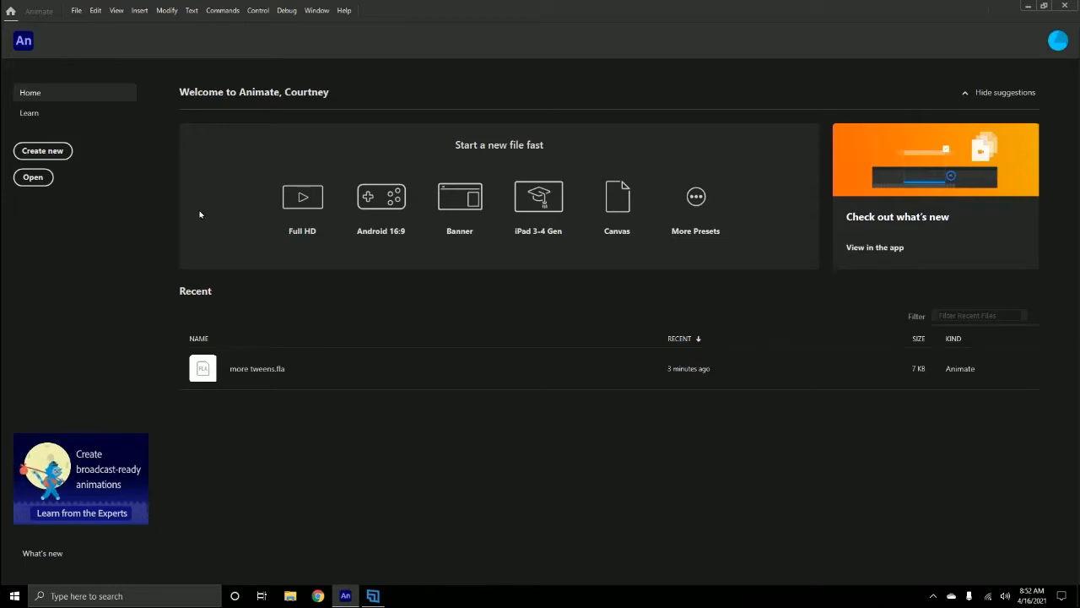
- Create a new HD document of 1280 x 720 pixels at 24 fps
click(42, 151)
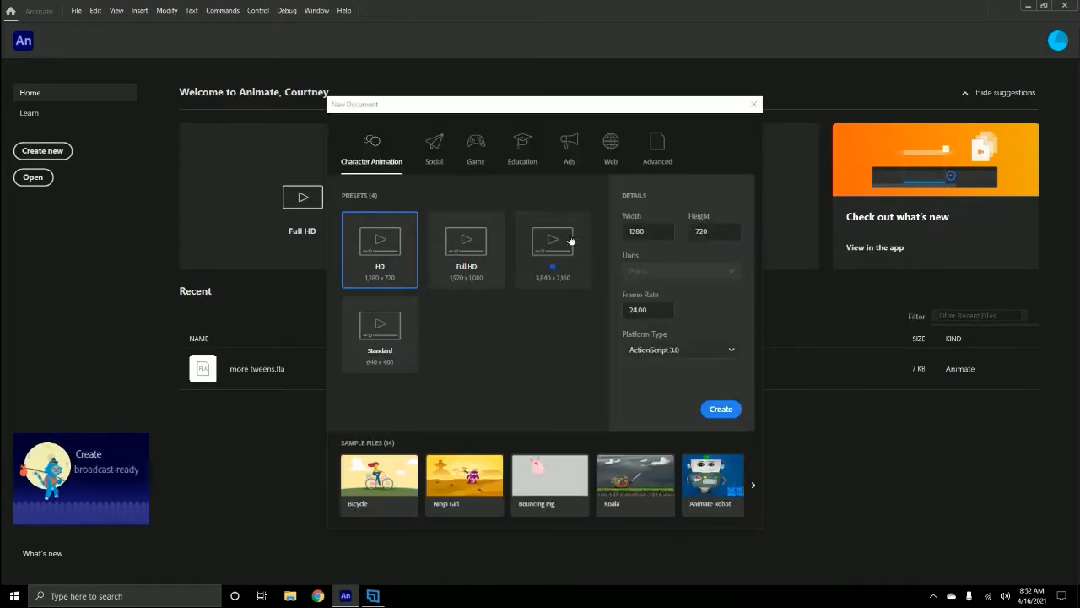
click(722, 411)
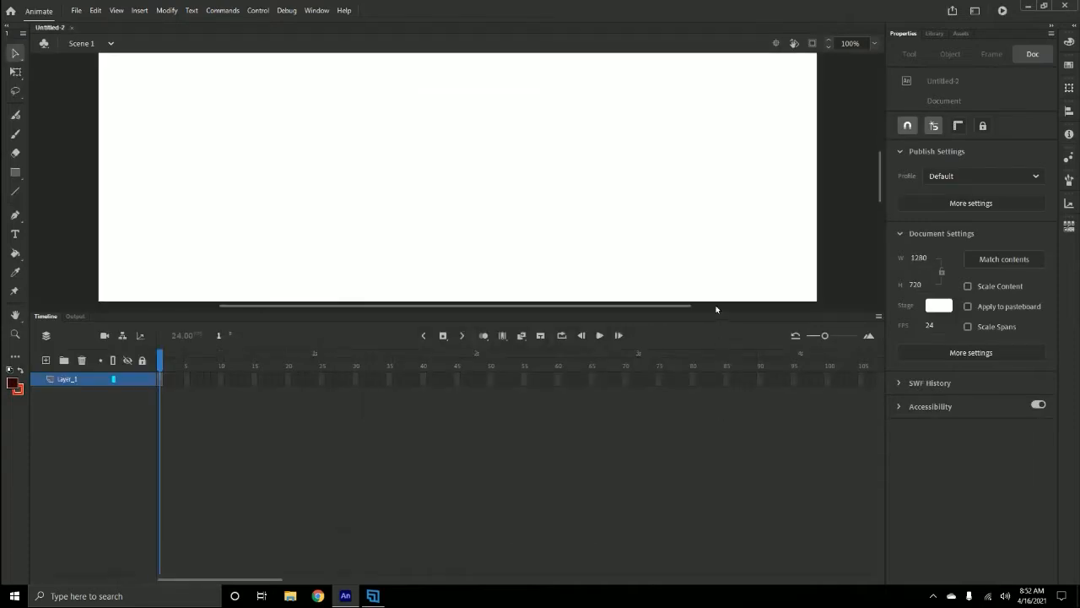
- Enlarge the stage area by lowering the timeline panel and set the stage zoom to 75%
drag(712, 309, 701, 449)
click(874, 45)
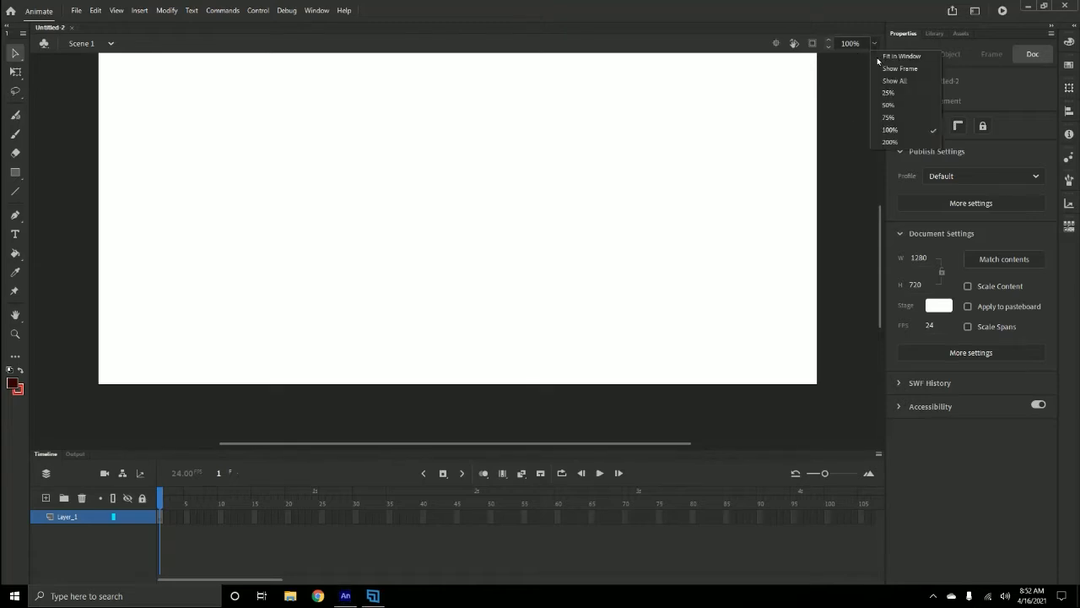
click(884, 118)
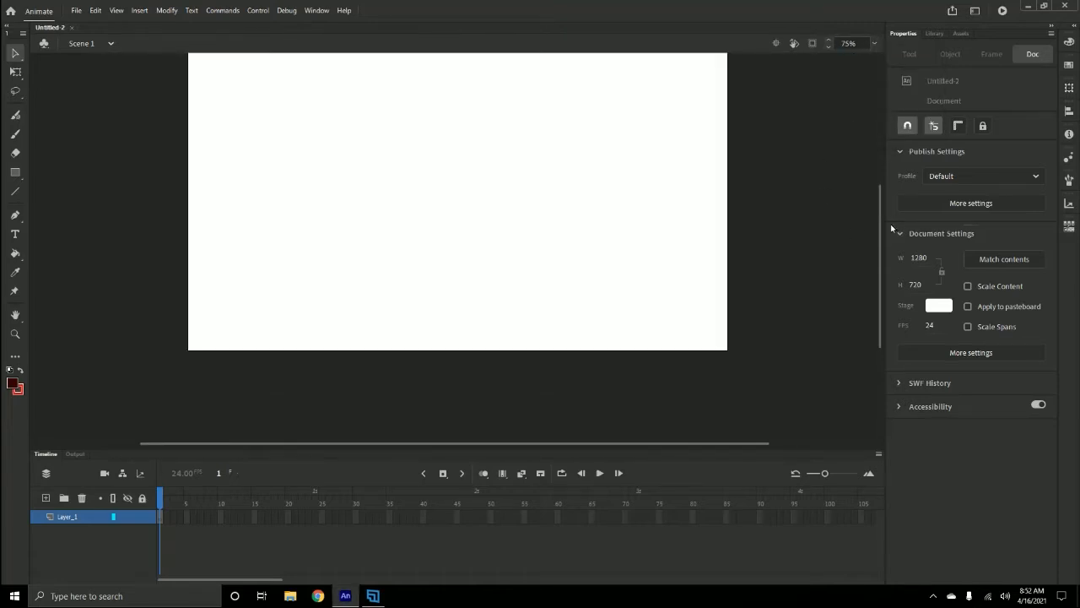
drag(878, 220, 878, 199)
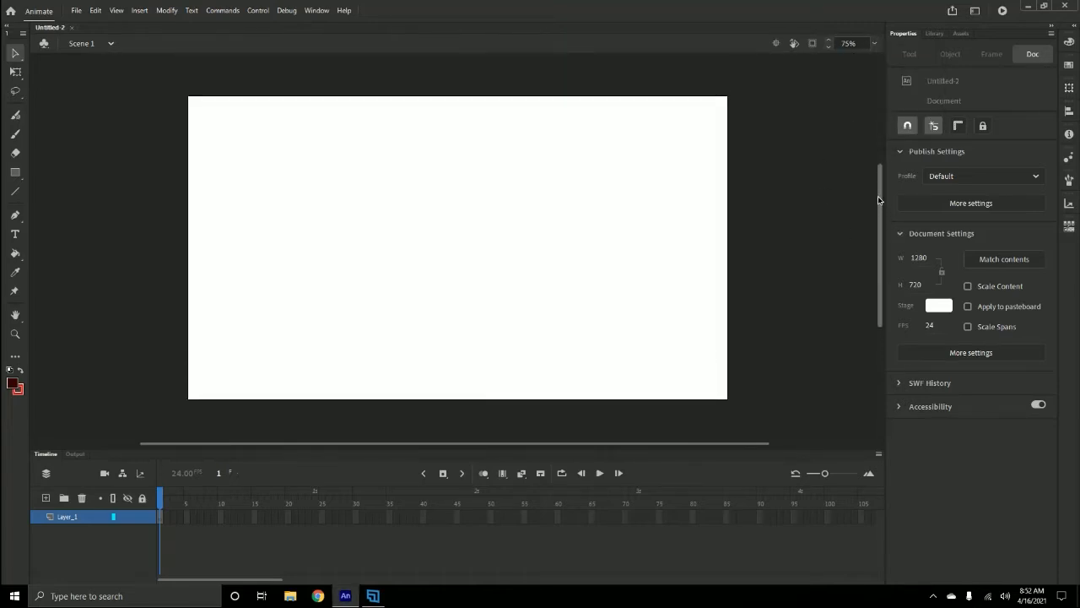
- Switch the workspace to Classic, then back to Essentials
click(975, 11)
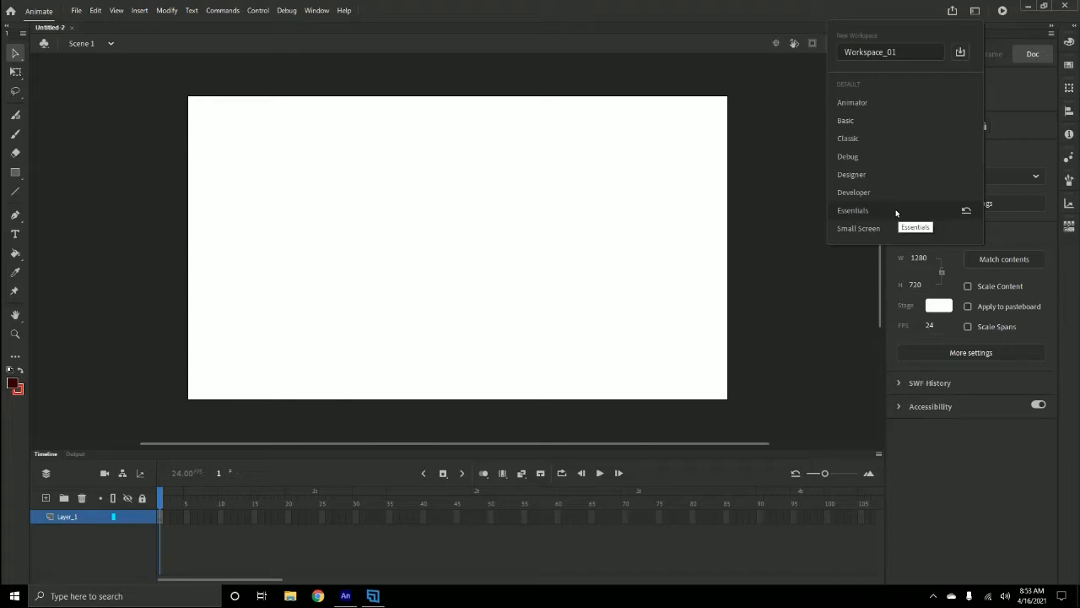
click(896, 139)
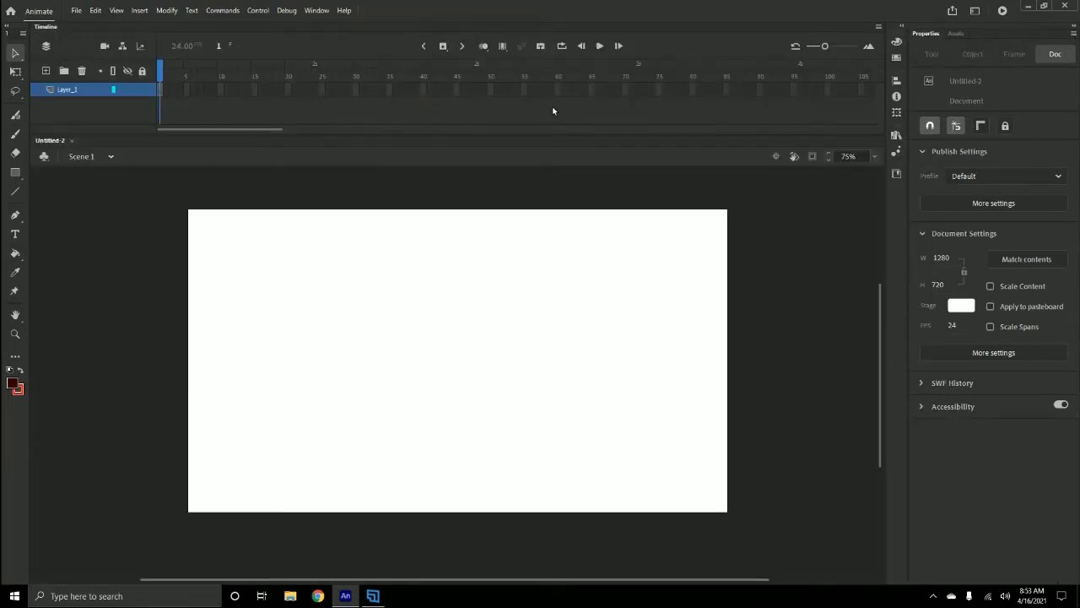
click(975, 12)
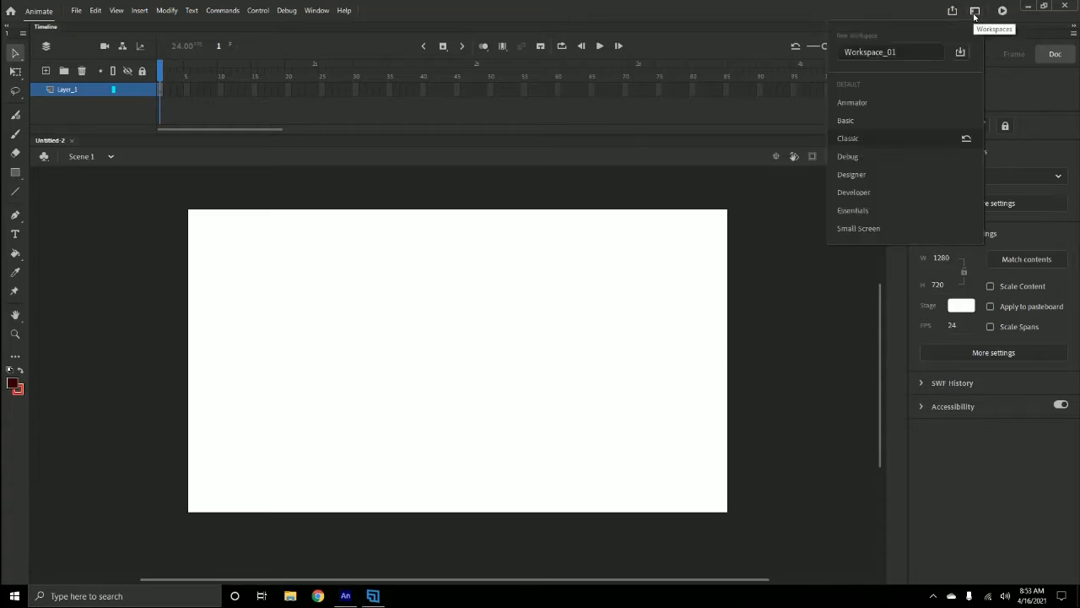
click(854, 210)
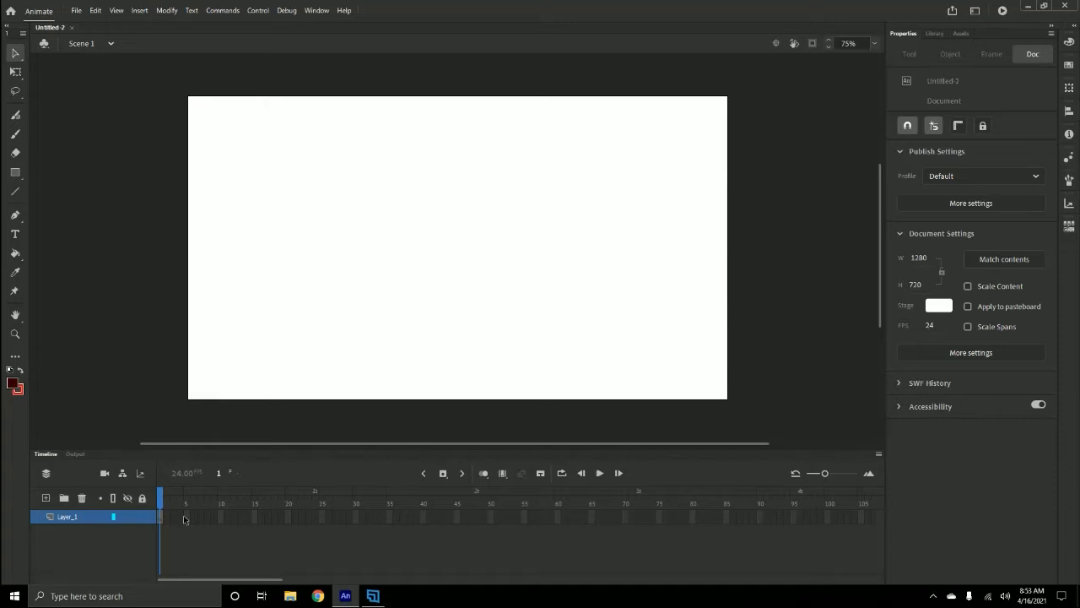
- Rename Layer_1 to background
double_click(71, 516)
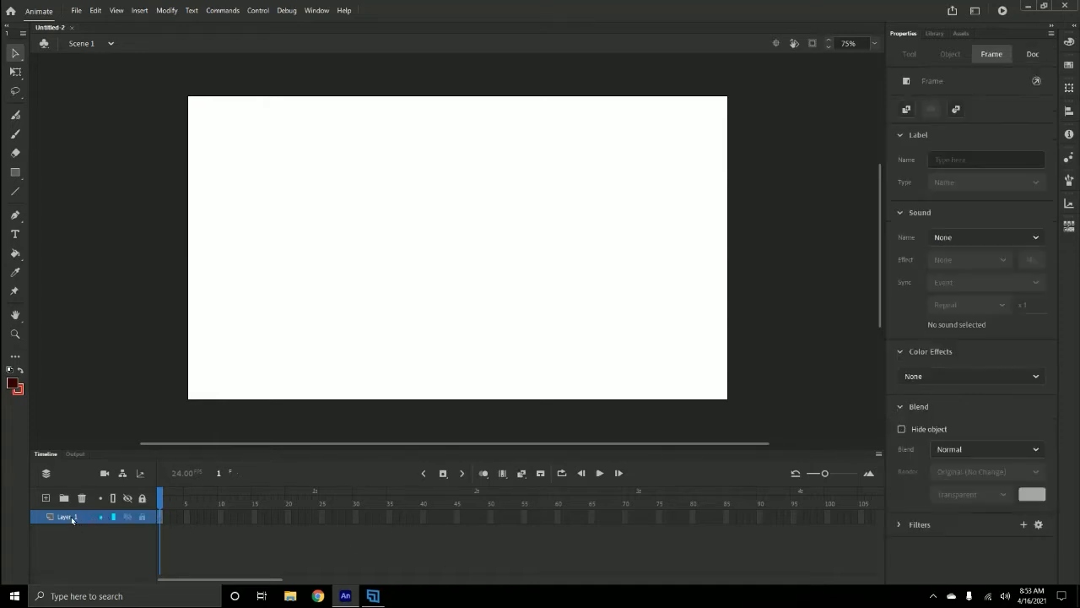
text(Backgrou)
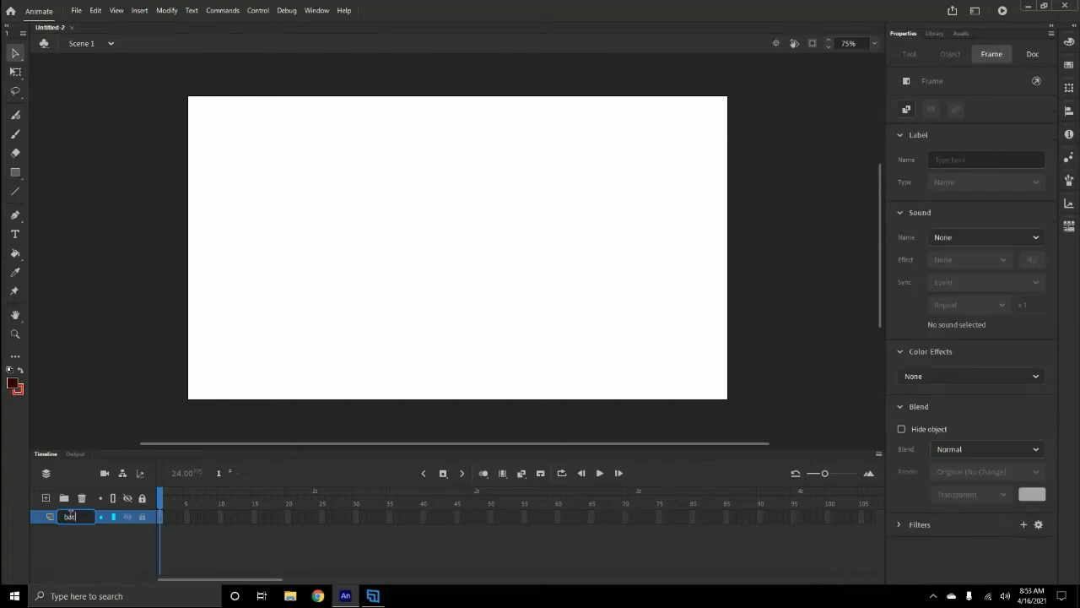
text(nd)
- Set the document's stage colour to a light pink swatch
click(614, 253)
click(940, 305)
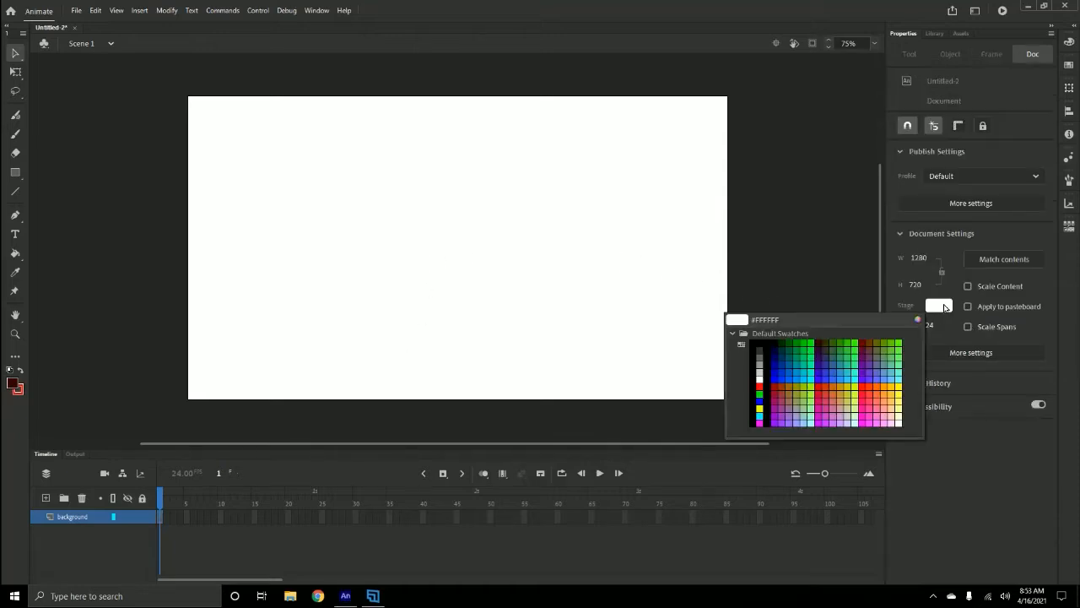
click(896, 418)
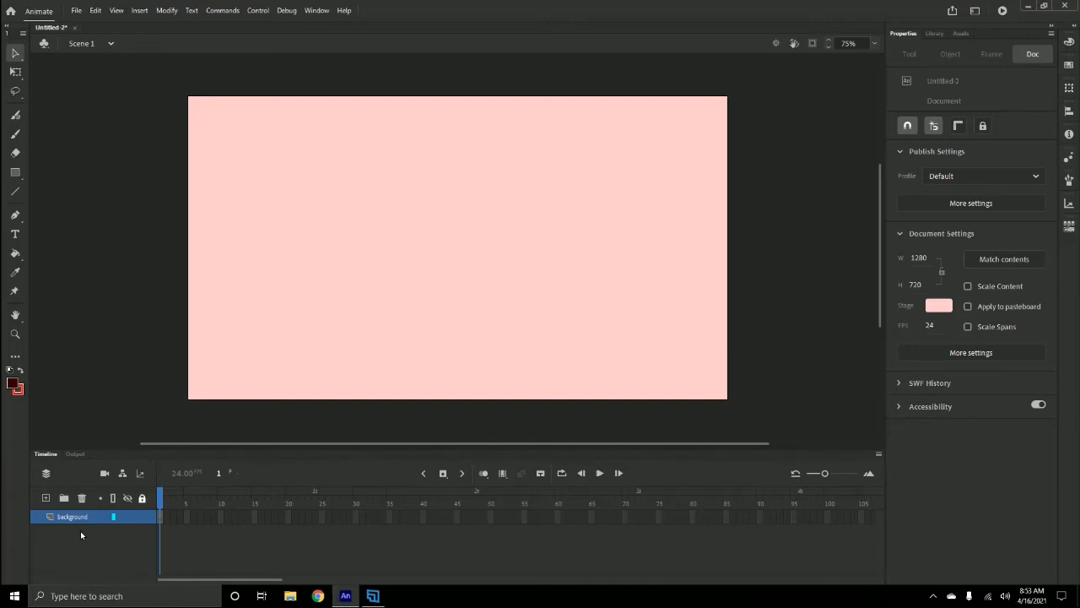
- Draw a rectangle with no stroke and a #990000 fill across the bottom of the stage, about 1289 x 207 px
click(14, 172)
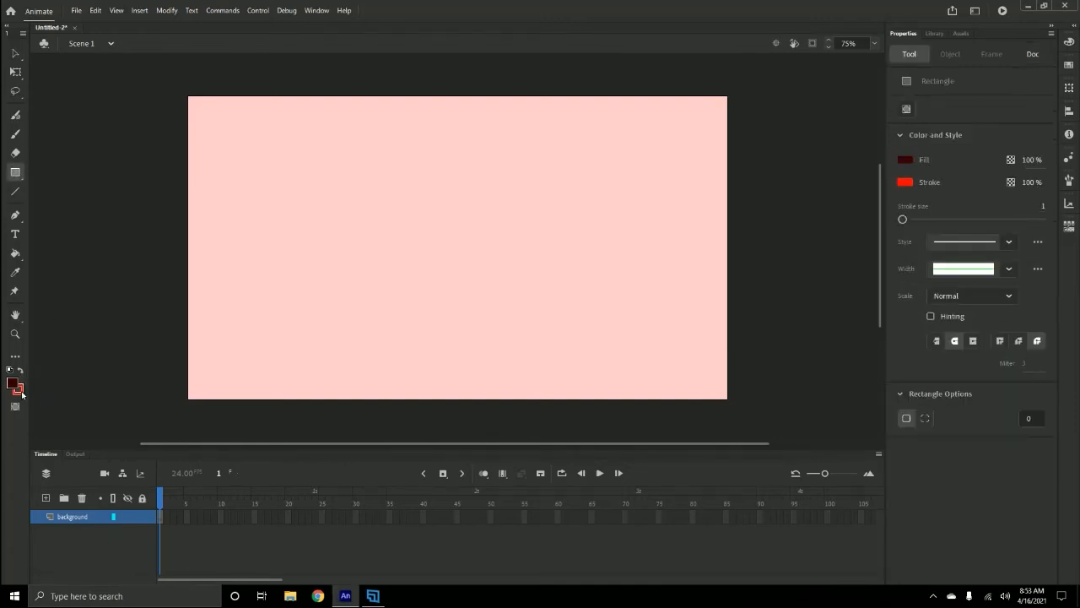
click(20, 392)
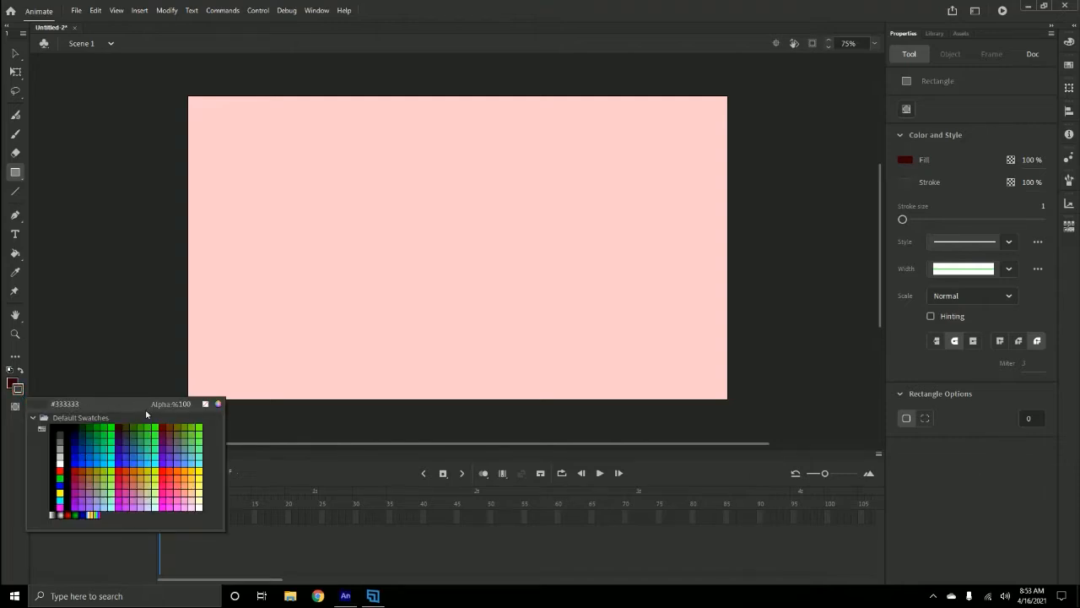
click(206, 405)
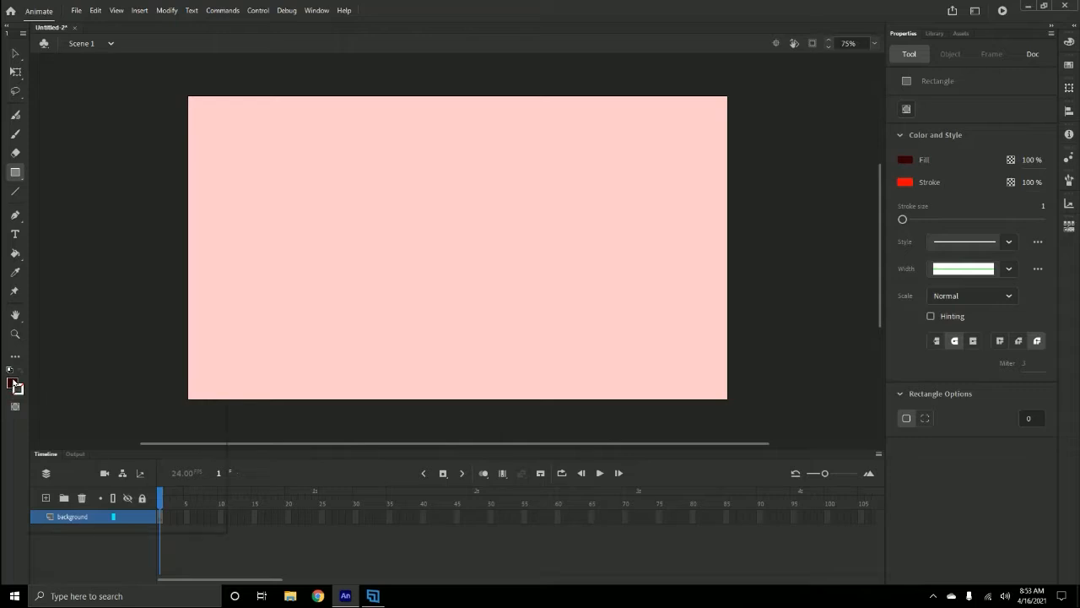
click(13, 382)
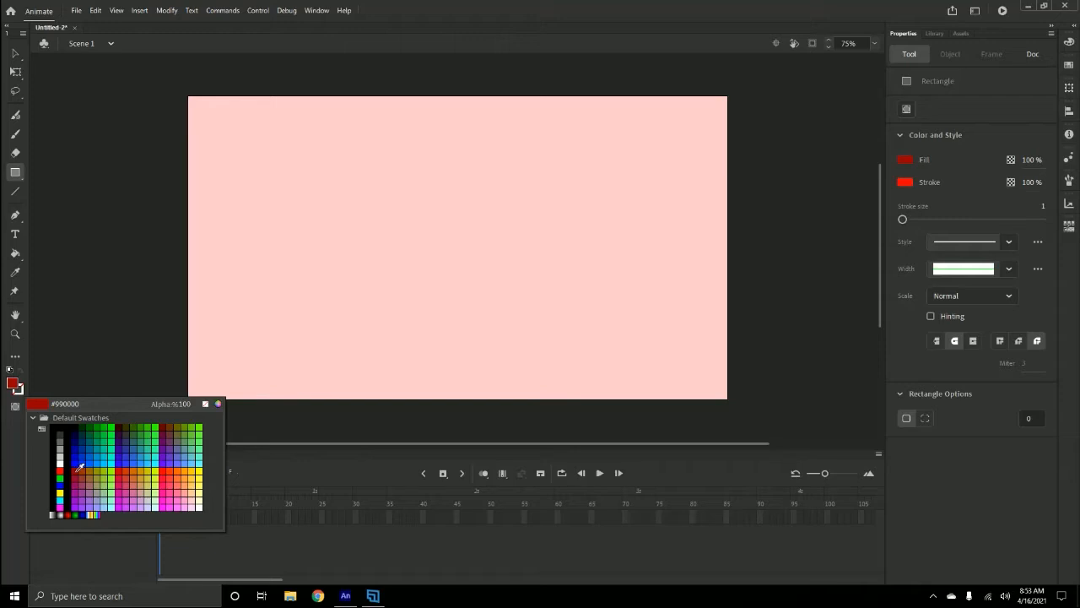
click(79, 467)
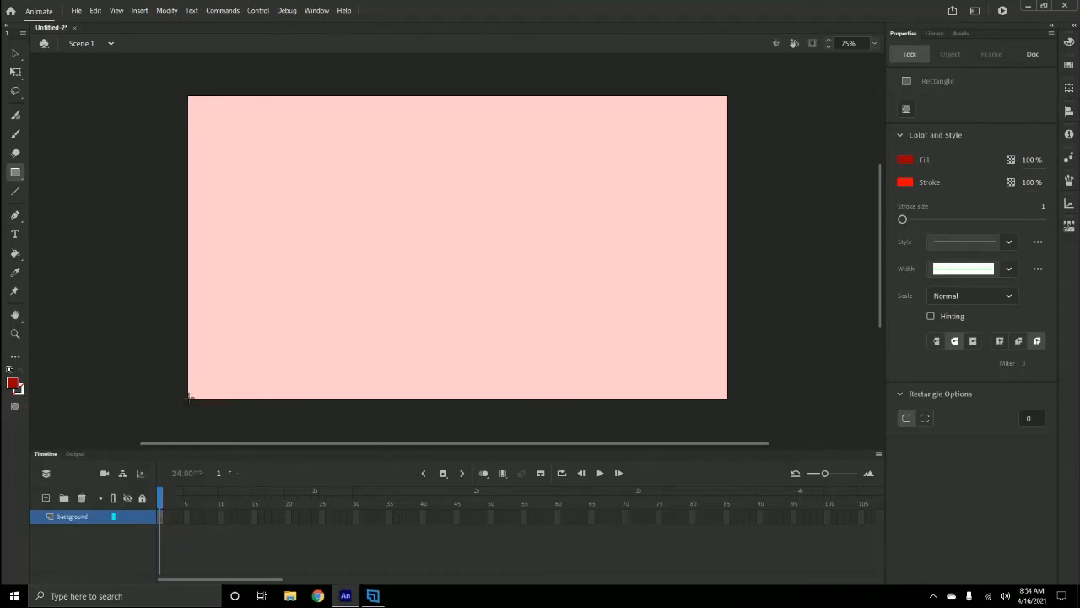
mouse_move(188, 399)
mouse_down()
mouse_move(380, 352)
mouse_move(743, 316)
mouse_move(729, 314)
mouse_up()
- Change the rectangle's fill colour to #CC3333
click(15, 53)
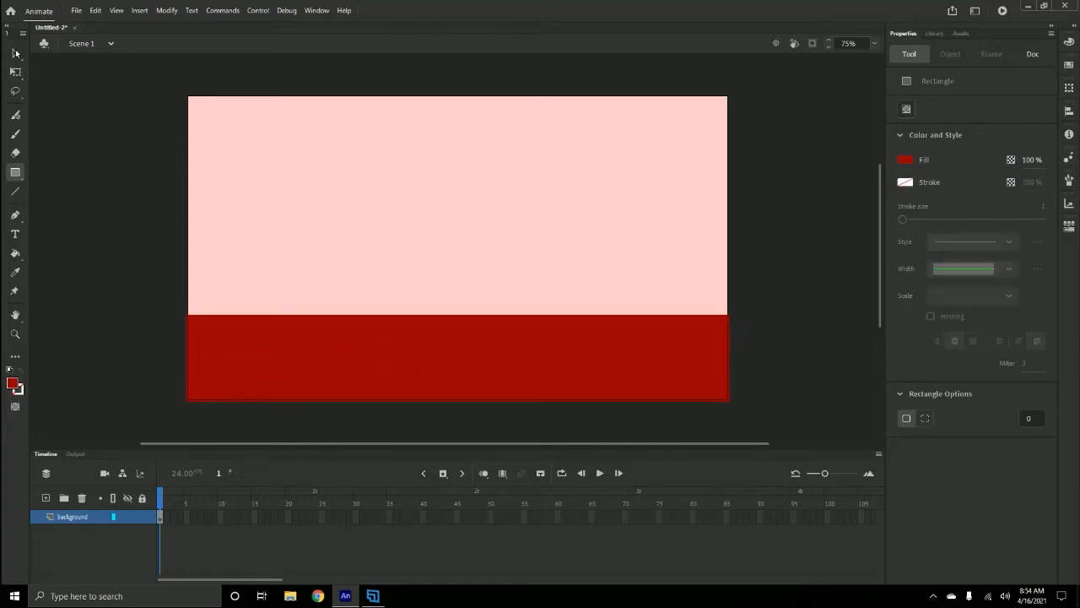
click(362, 347)
click(12, 385)
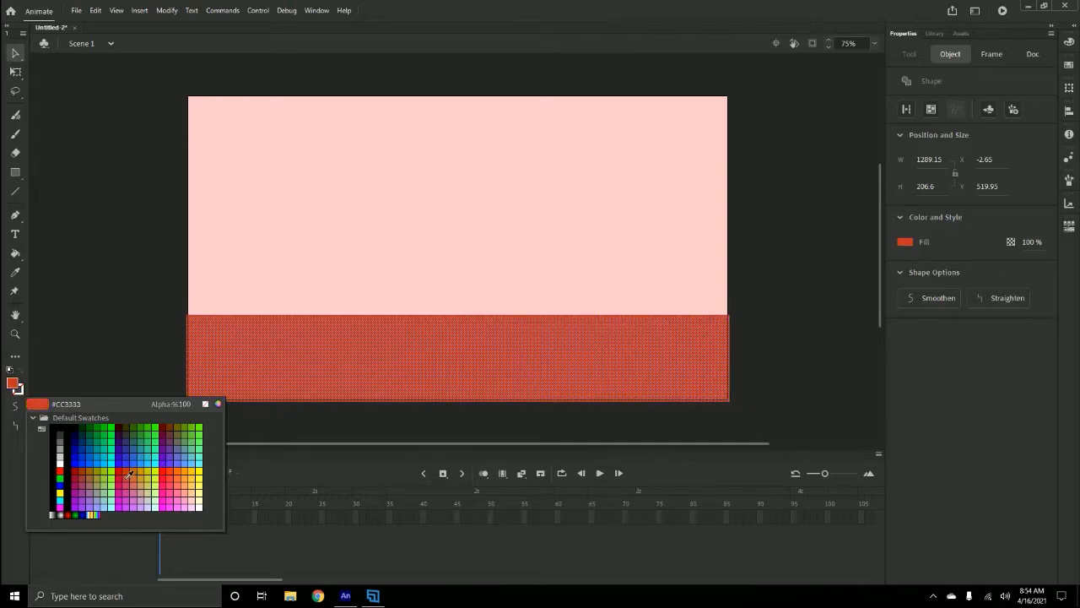
click(126, 474)
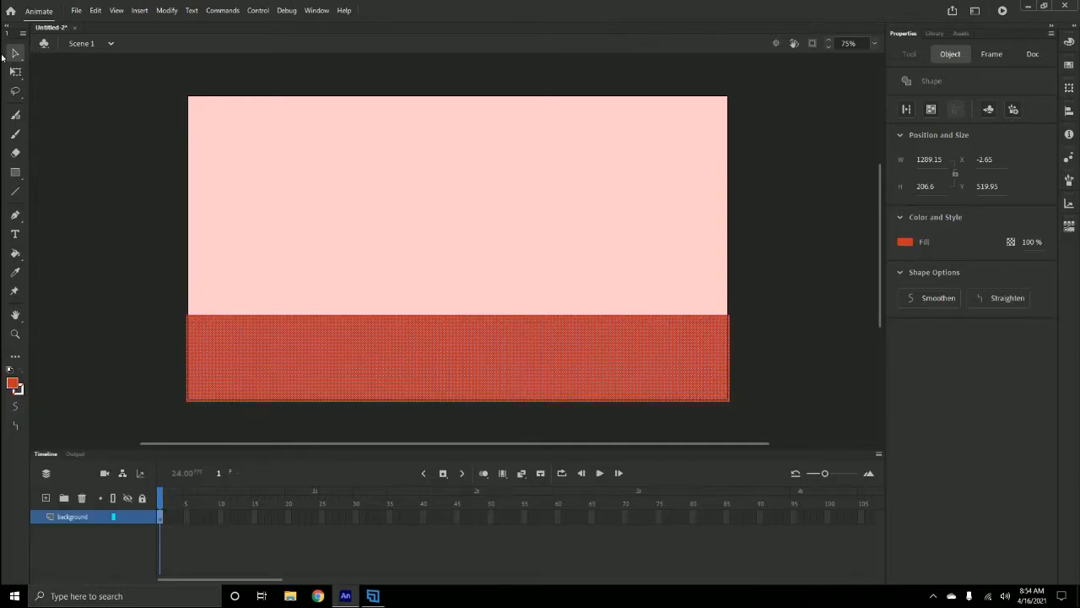
click(89, 239)
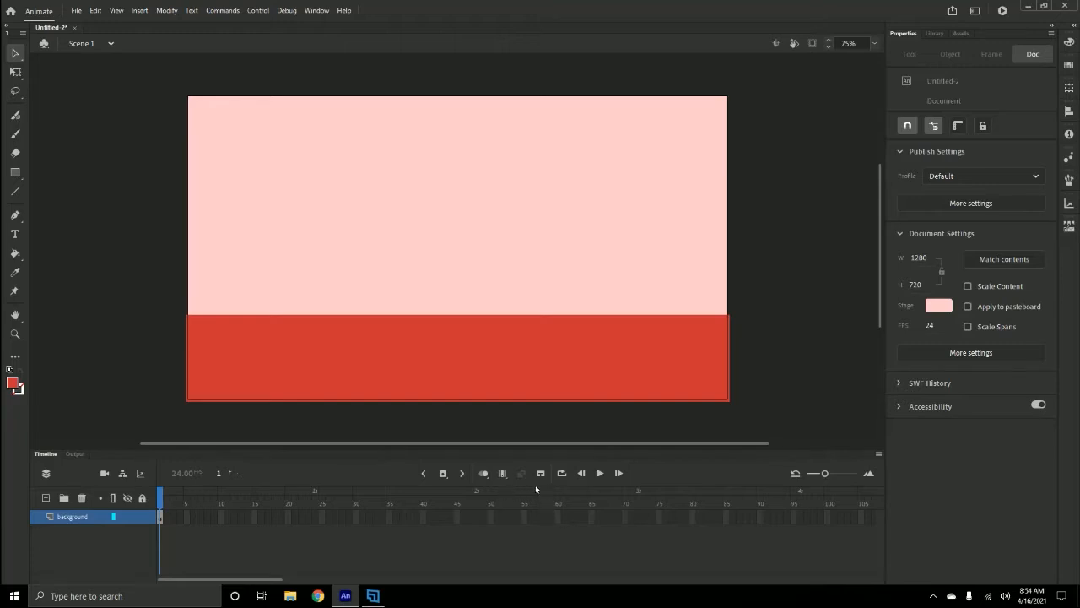
- Insert frames on the background layer up to frame 60
click(557, 517)
right_click(559, 520)
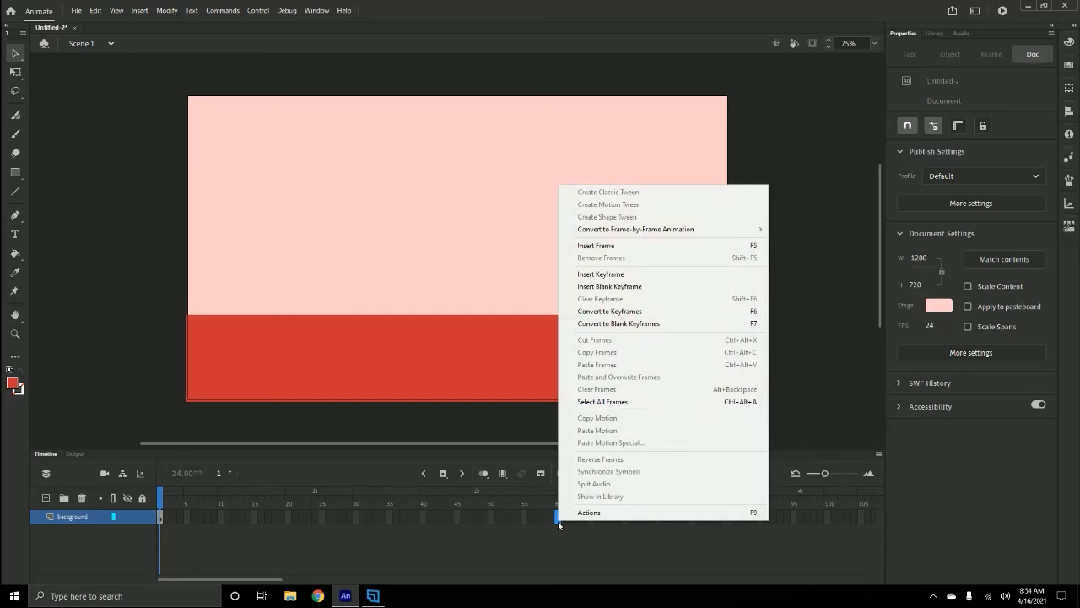
click(609, 248)
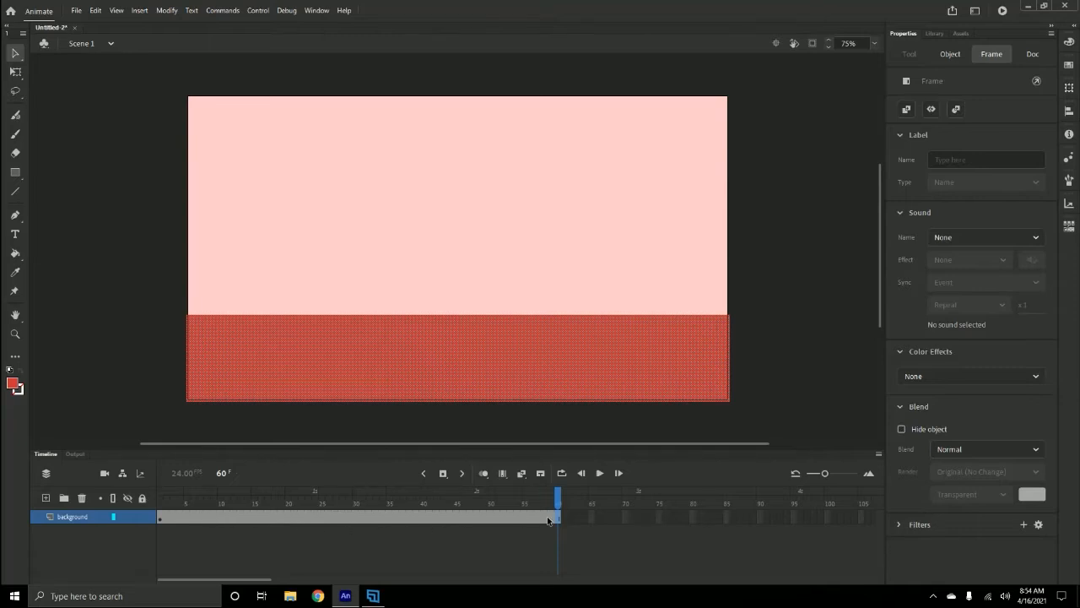
- Scrub the playhead along the timeline and play it back
click(553, 543)
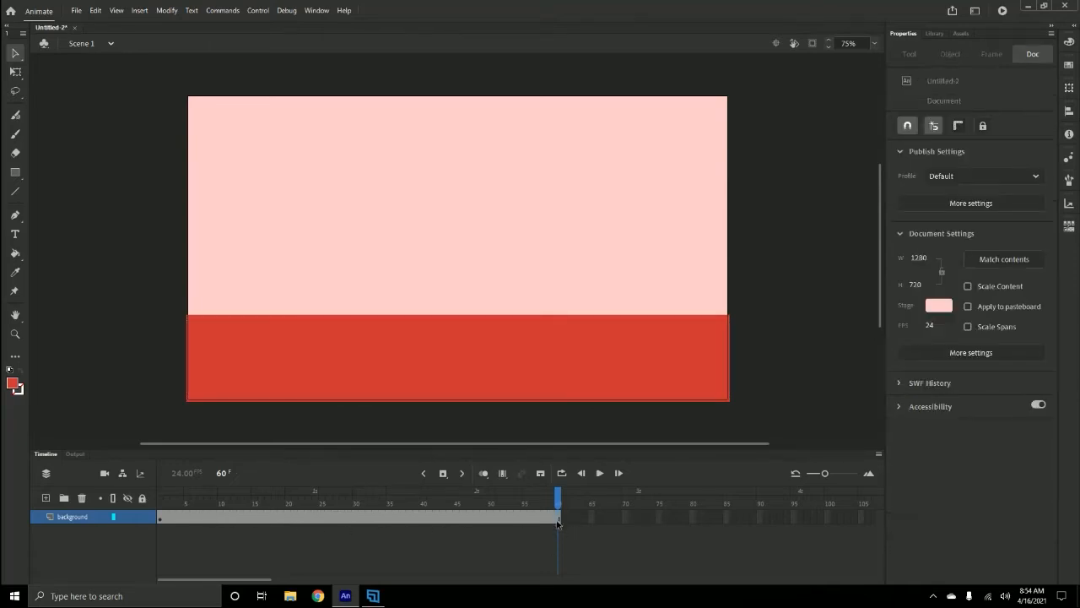
click(557, 518)
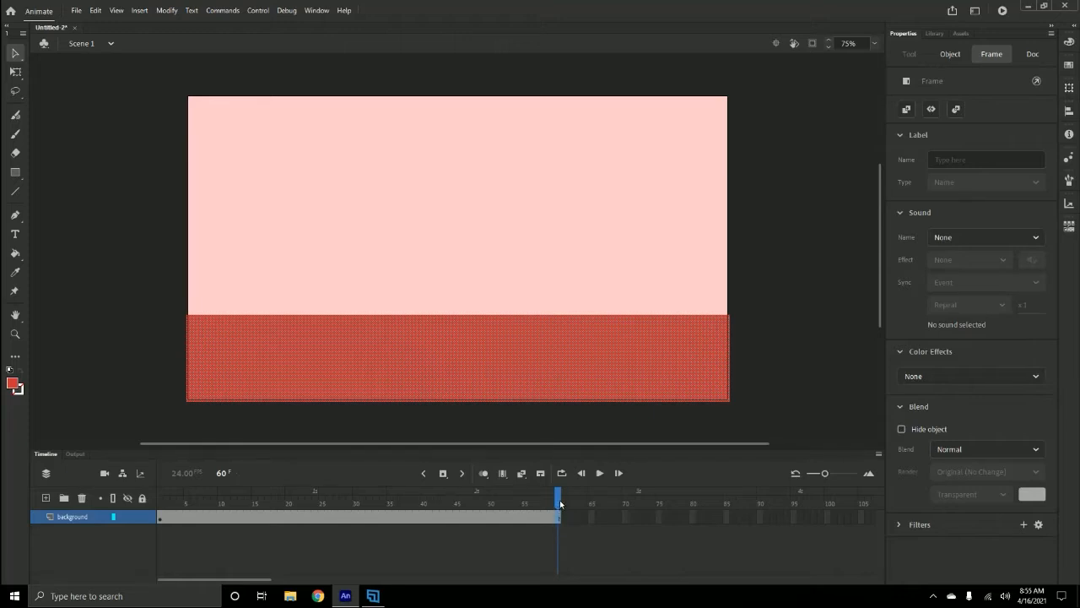
mouse_move(557, 499)
mouse_down()
mouse_move(161, 500)
mouse_move(436, 507)
mouse_move(335, 505)
mouse_move(399, 509)
mouse_up()
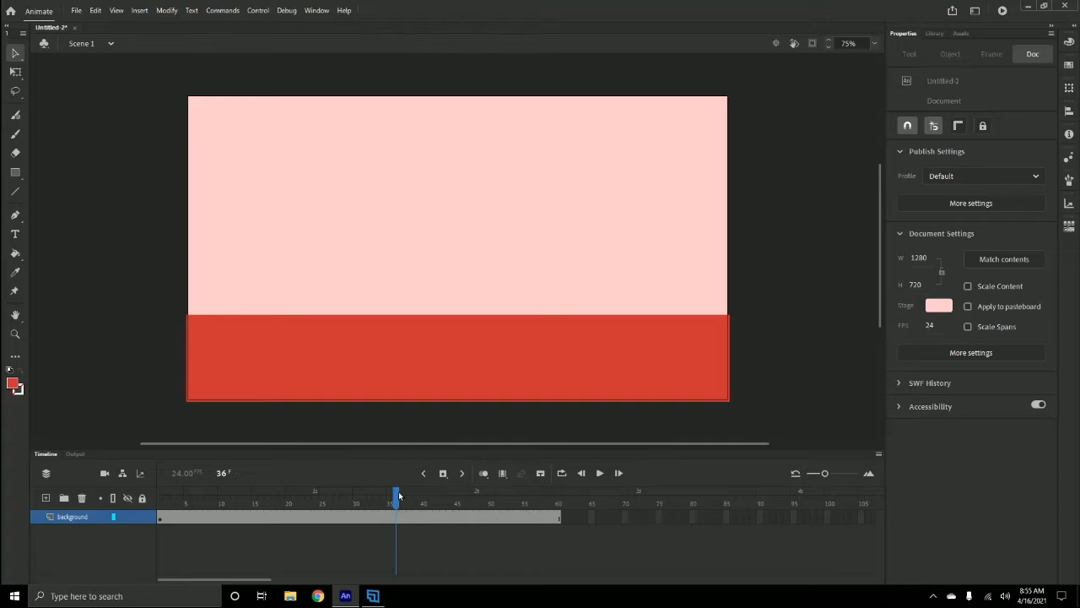
key(Return)
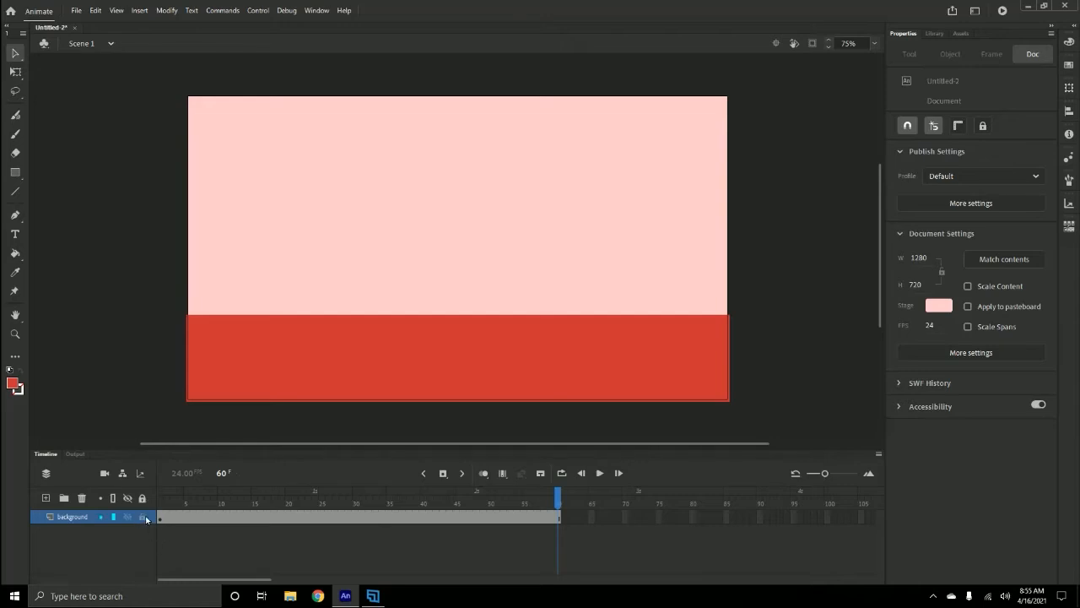
- Lock the background layer and add two new layers above it
click(143, 516)
click(45, 499)
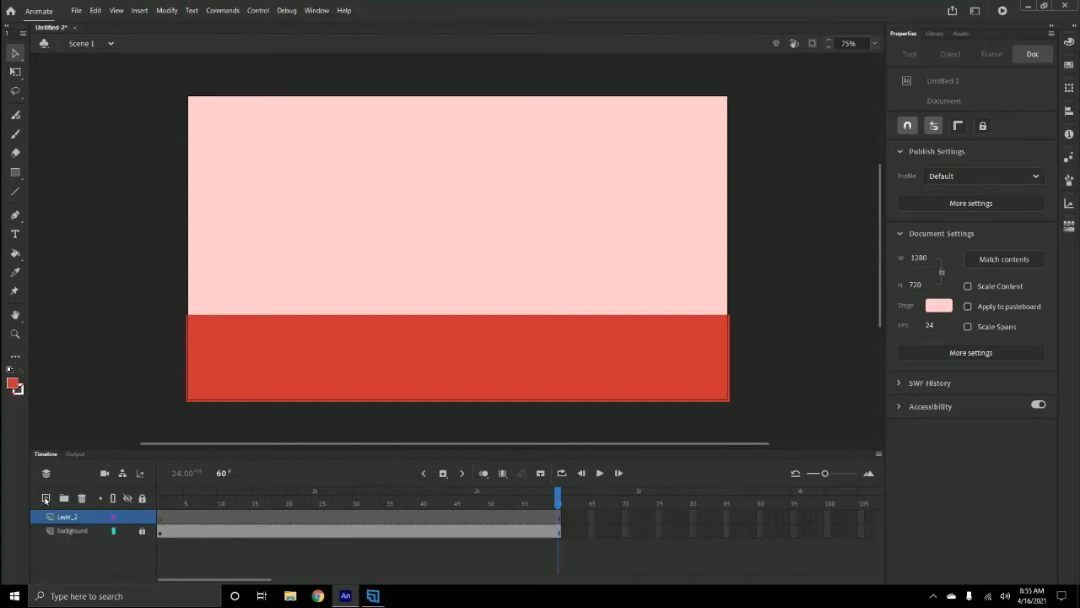
click(46, 499)
- Rename Layer_2 to classic
double_click(65, 530)
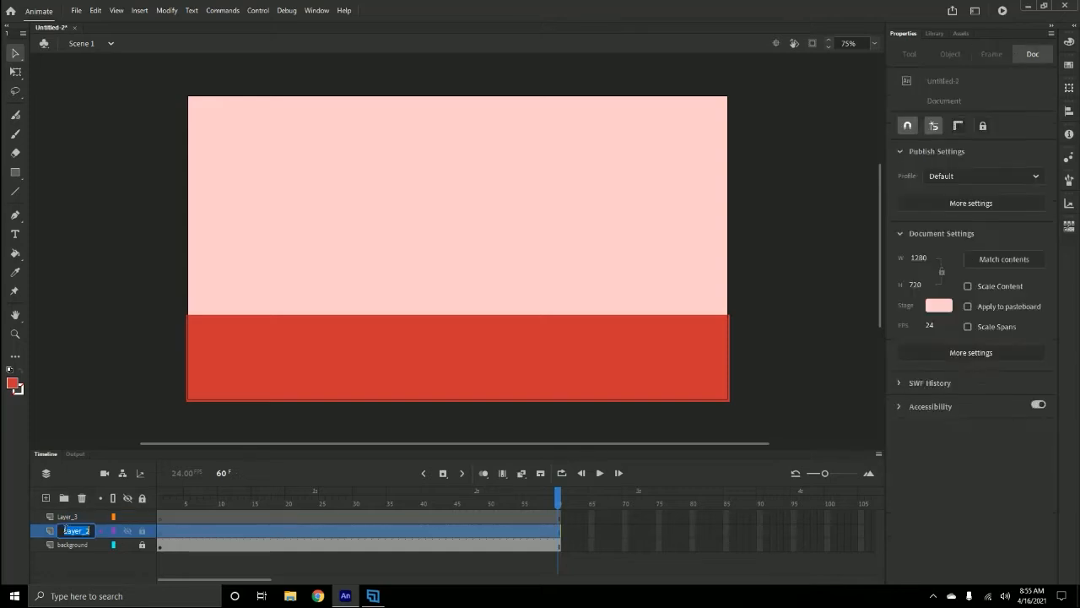
text(c)
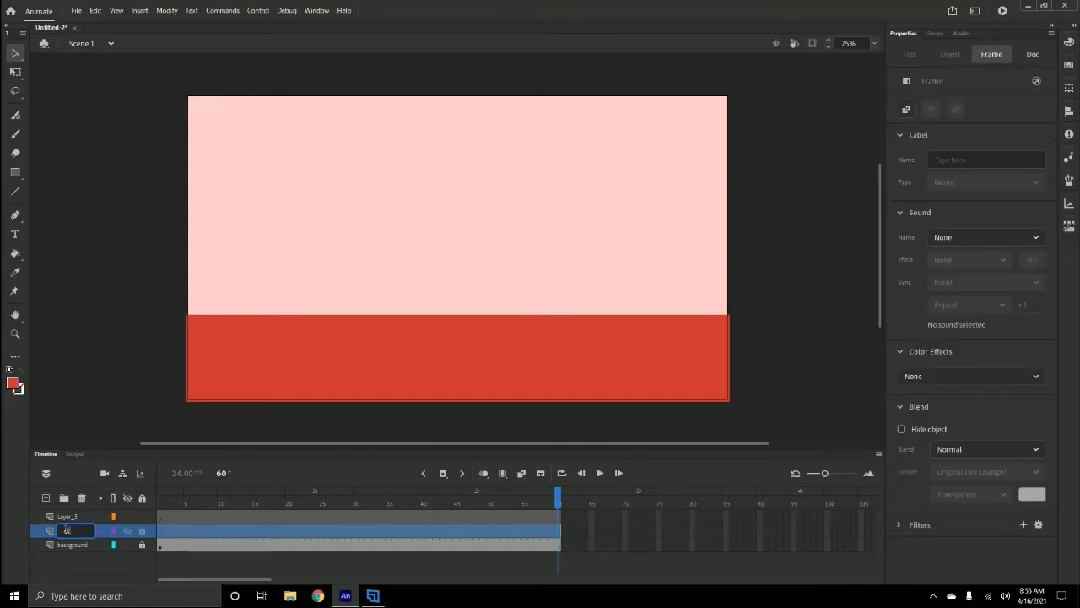
text(irc)
key(BackSpace)
key(BackSpace)
key(BackSpace)
text(lass)
key(Return)
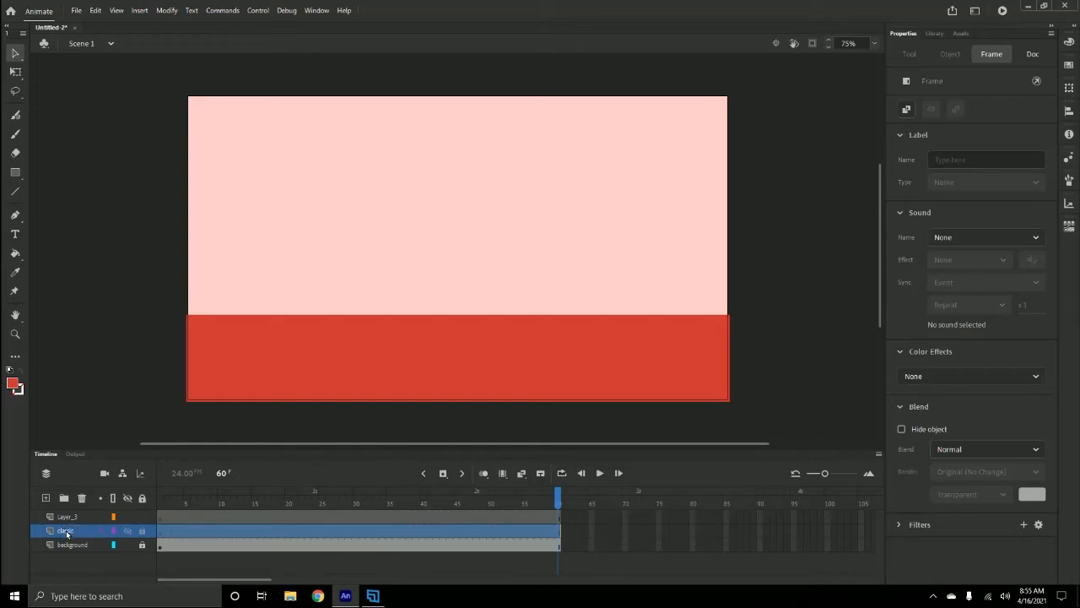
- Rename Layer_3 to motion
click(67, 517)
double_click(67, 516)
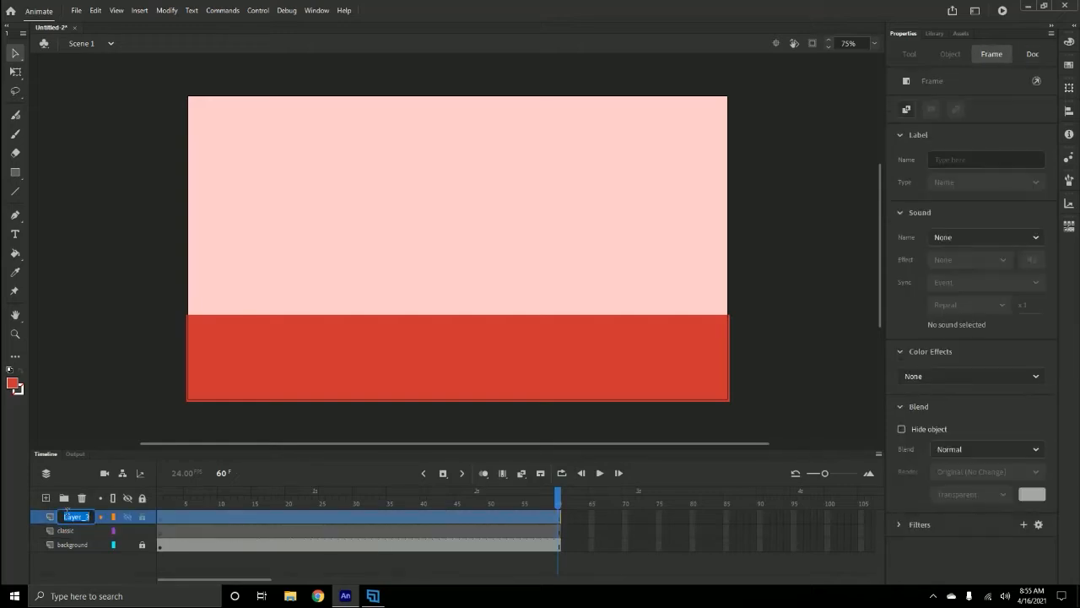
text(motion)
key(Return)
click(128, 518)
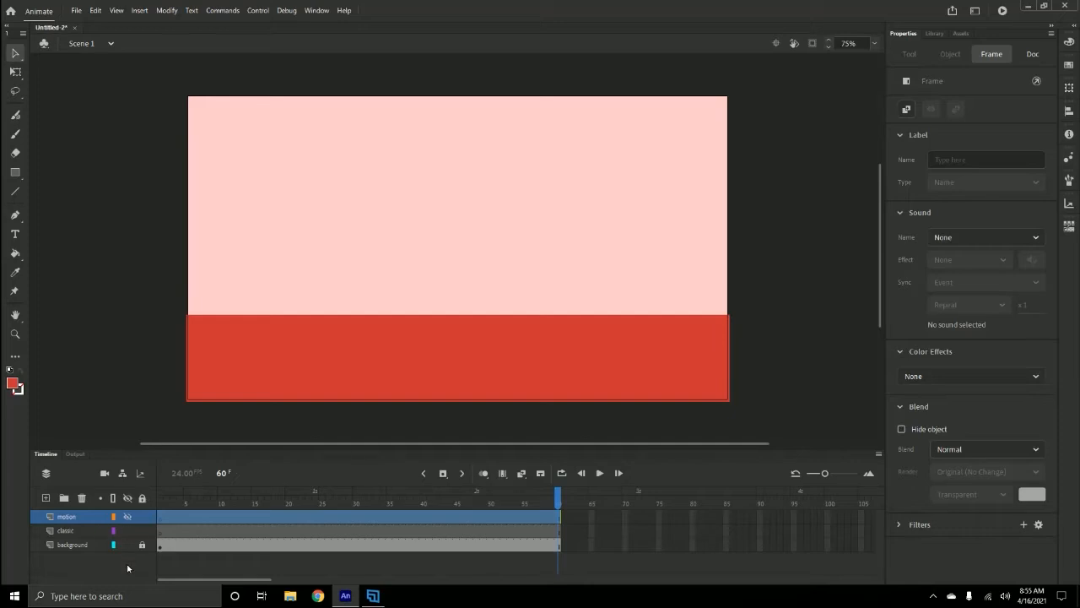
- On the classic layer, draw a #FF9999 circle about 110 px wide near the stage's top-left corner with the Oval tool
click(67, 530)
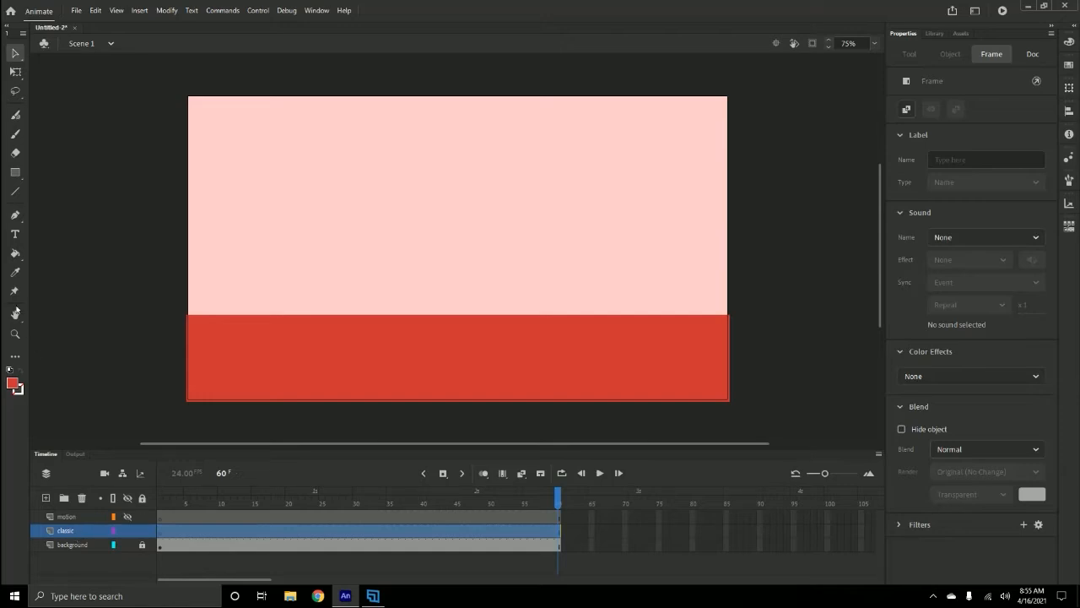
click(14, 172)
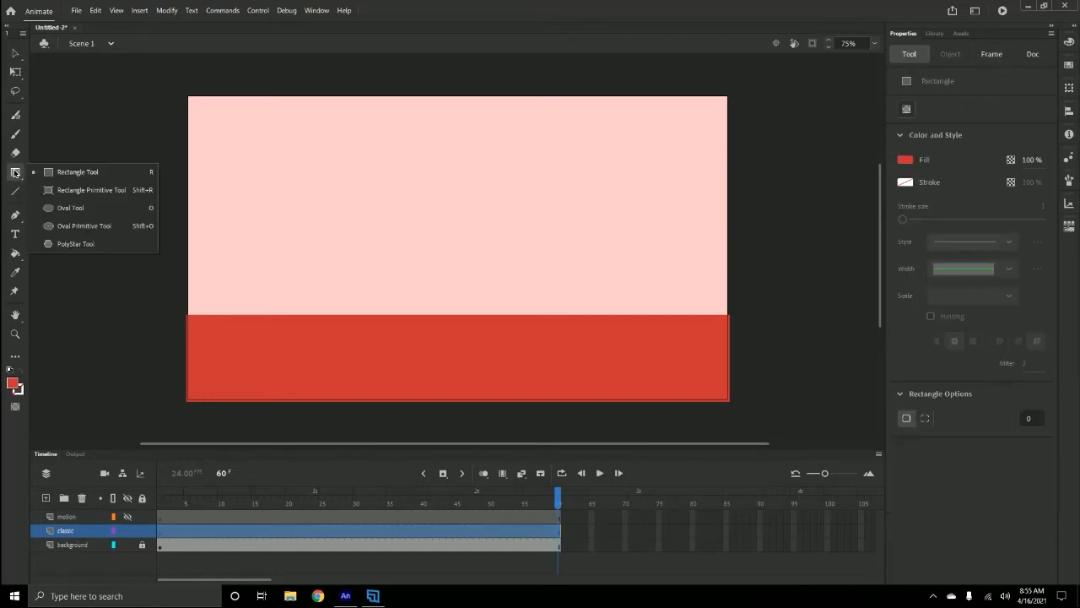
click(66, 208)
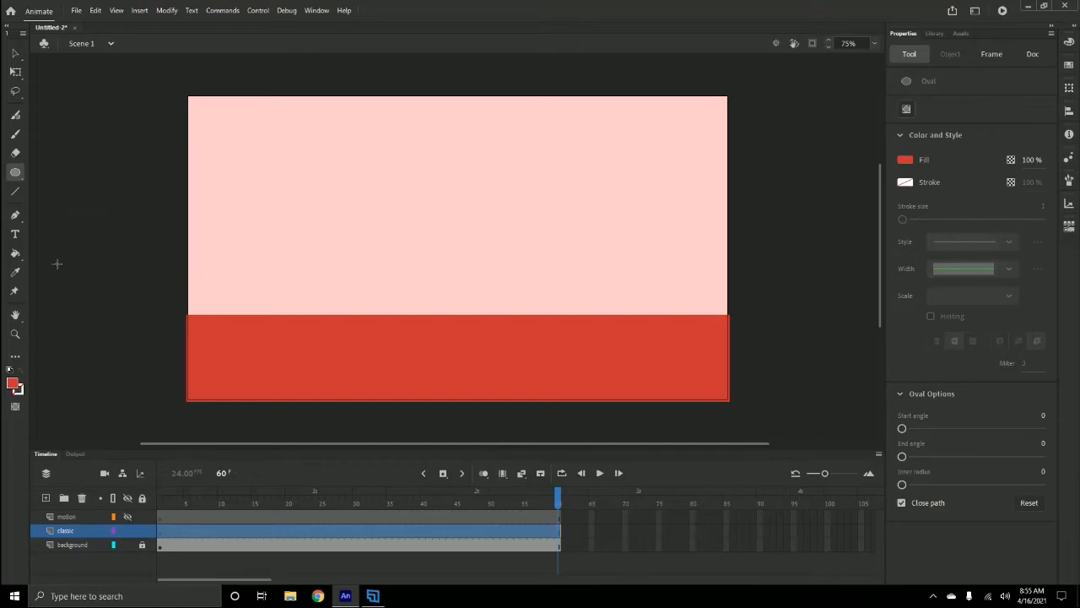
click(12, 384)
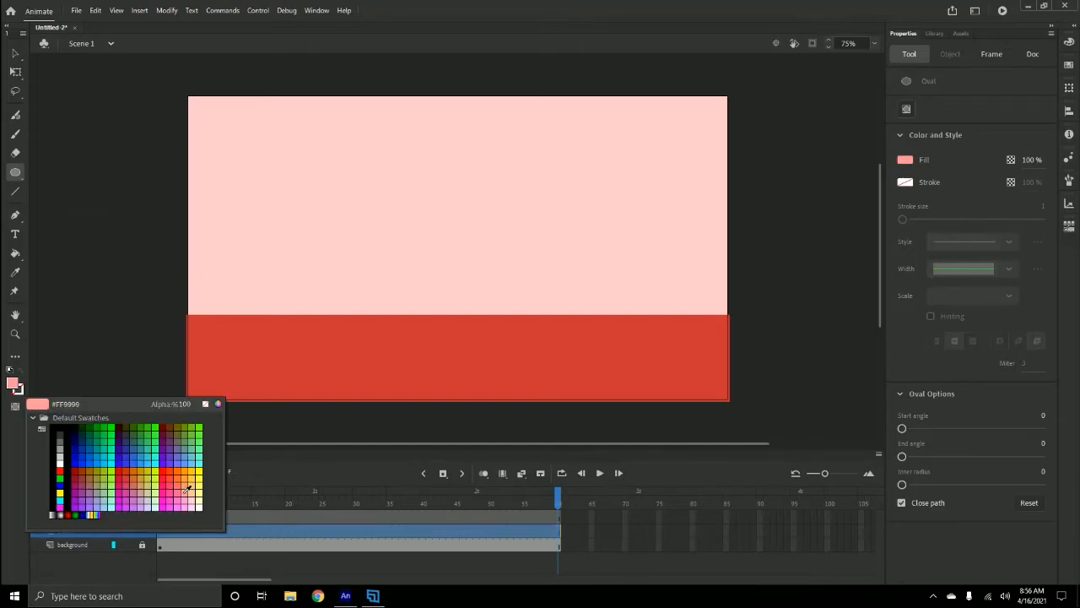
click(188, 489)
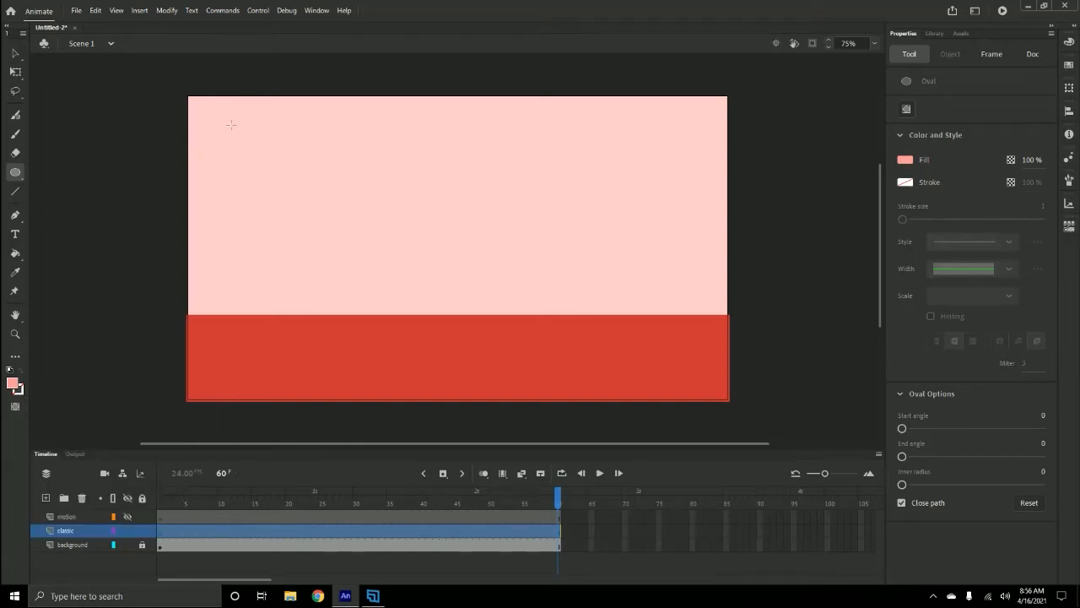
drag(231, 126, 275, 174)
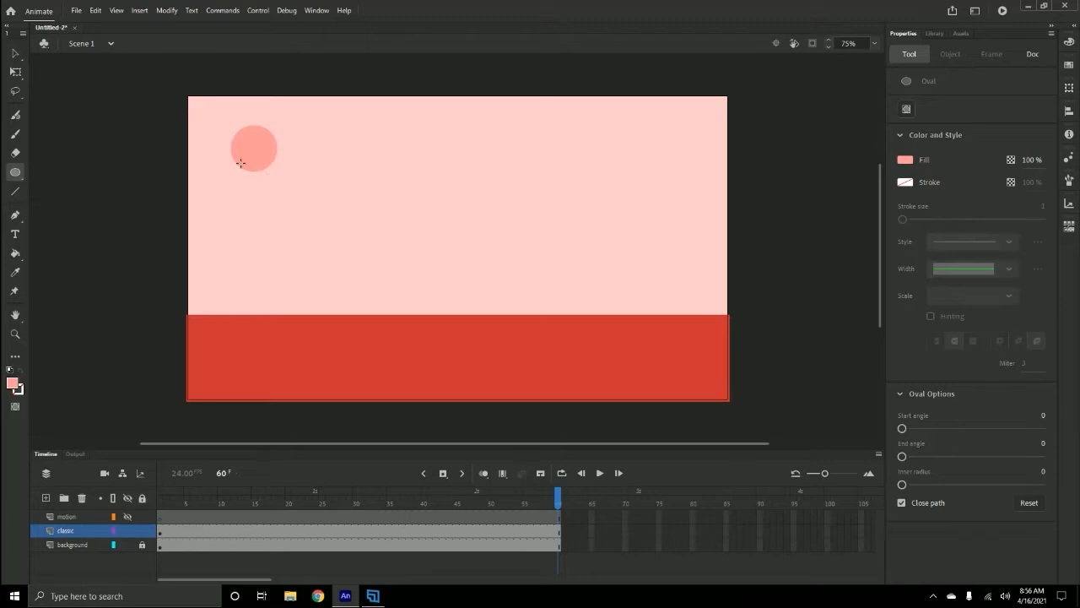
- At frame 1, nudge the circle slightly up and left toward the stage's top-left corner
click(15, 53)
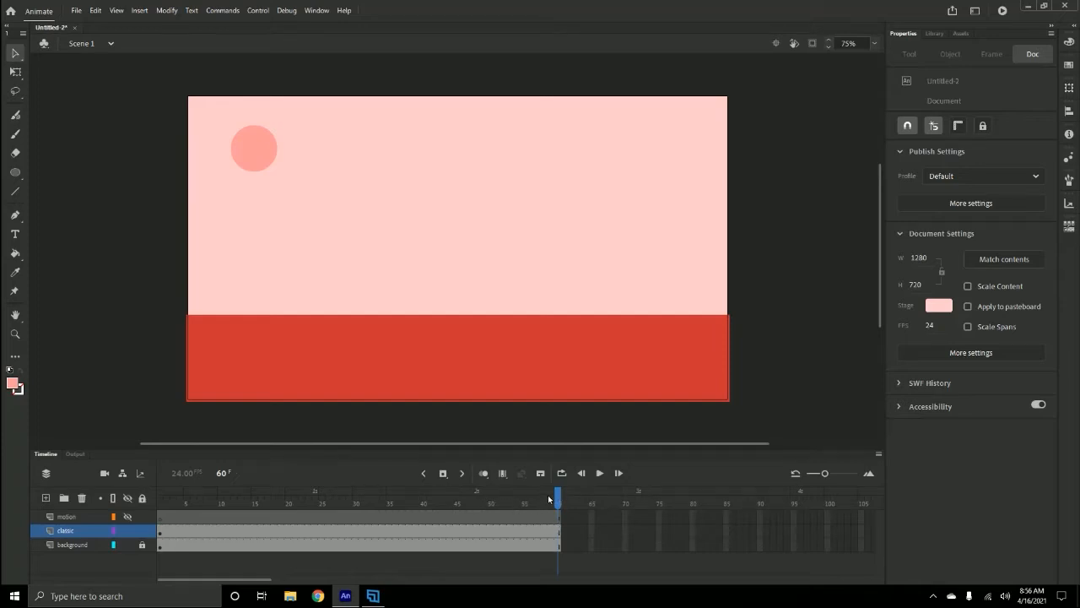
drag(557, 496, 125, 495)
click(264, 157)
drag(258, 157, 239, 149)
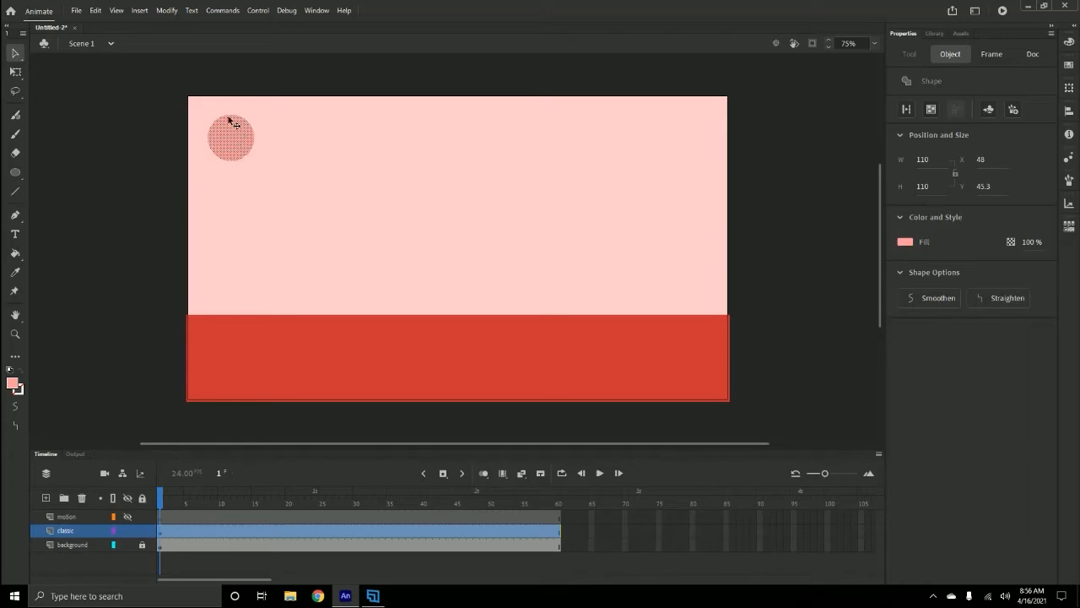
- Convert the circle to a Graphic symbol named classic ball with centered registration
click(273, 148)
click(231, 148)
right_click(231, 135)
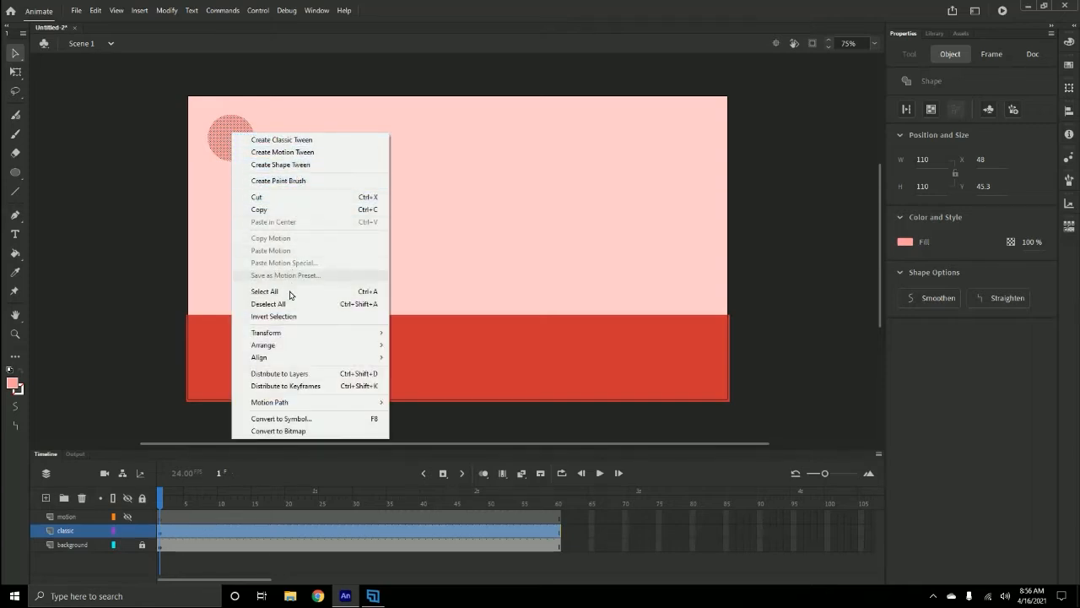
click(288, 419)
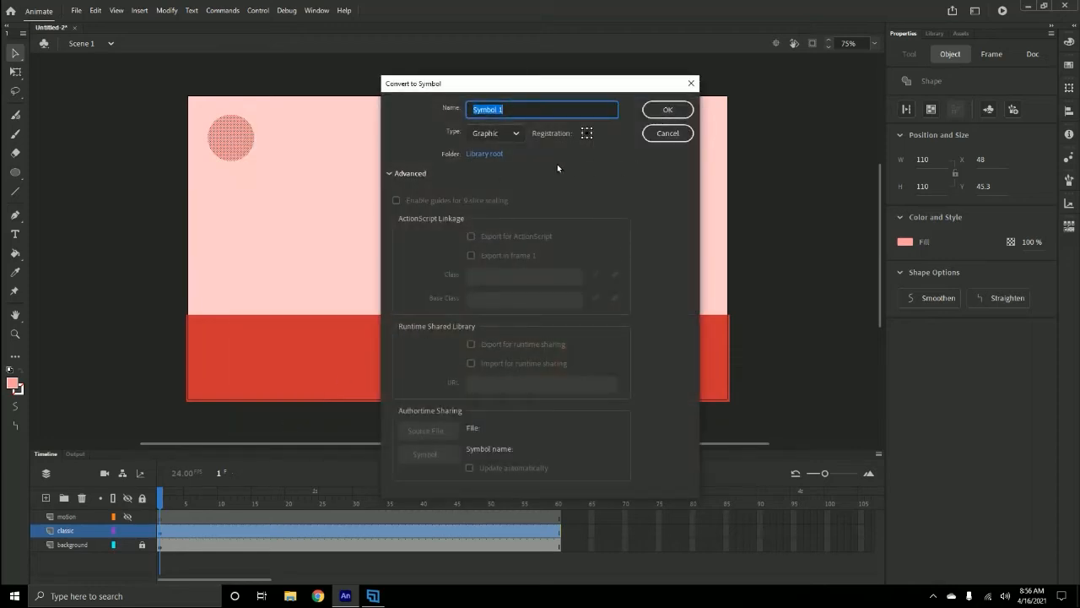
text(classic ball)
click(588, 136)
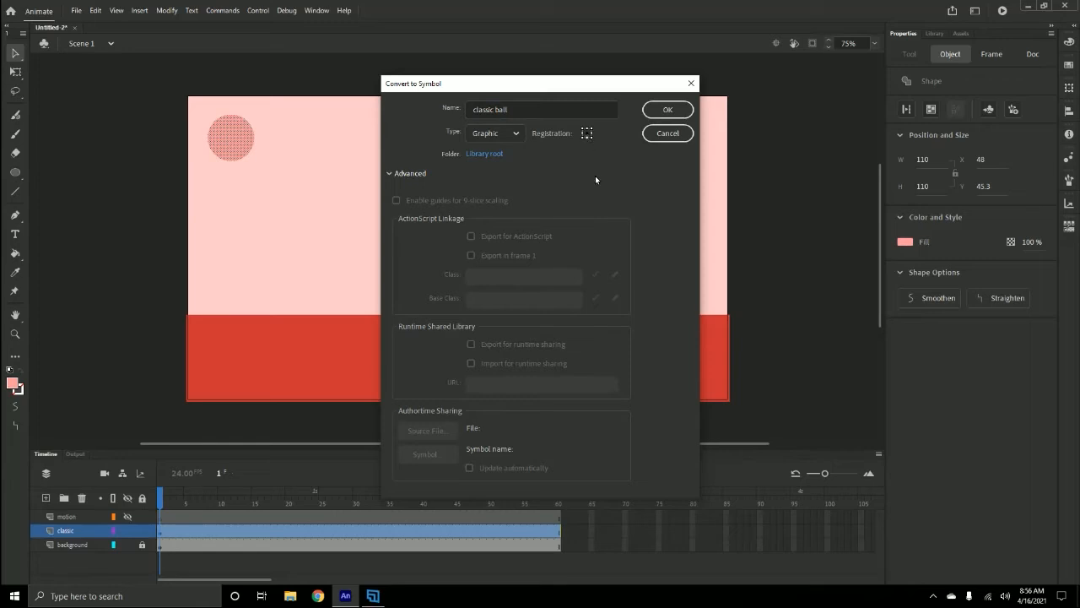
click(680, 110)
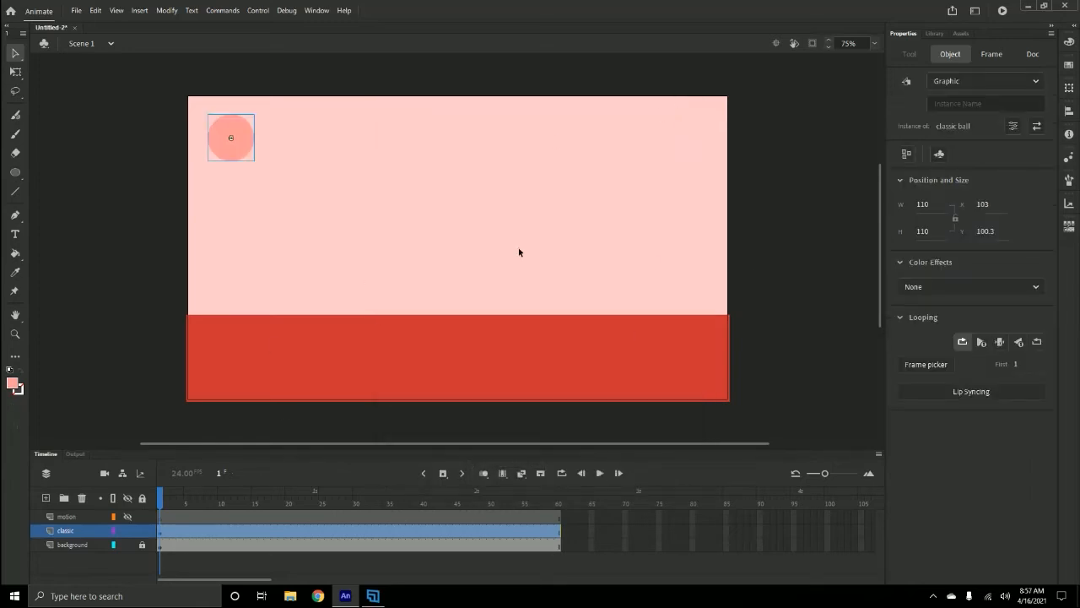
- Insert a keyframe at frame 60 on the classic layer and move the ball to the ground at the stage's right edge
click(178, 496)
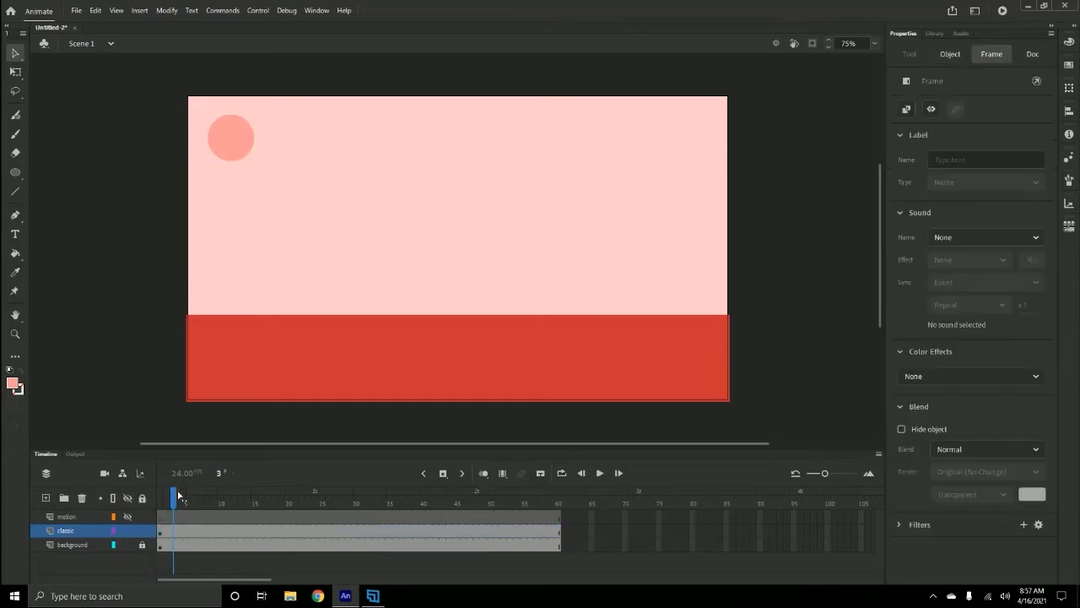
drag(178, 495, 565, 487)
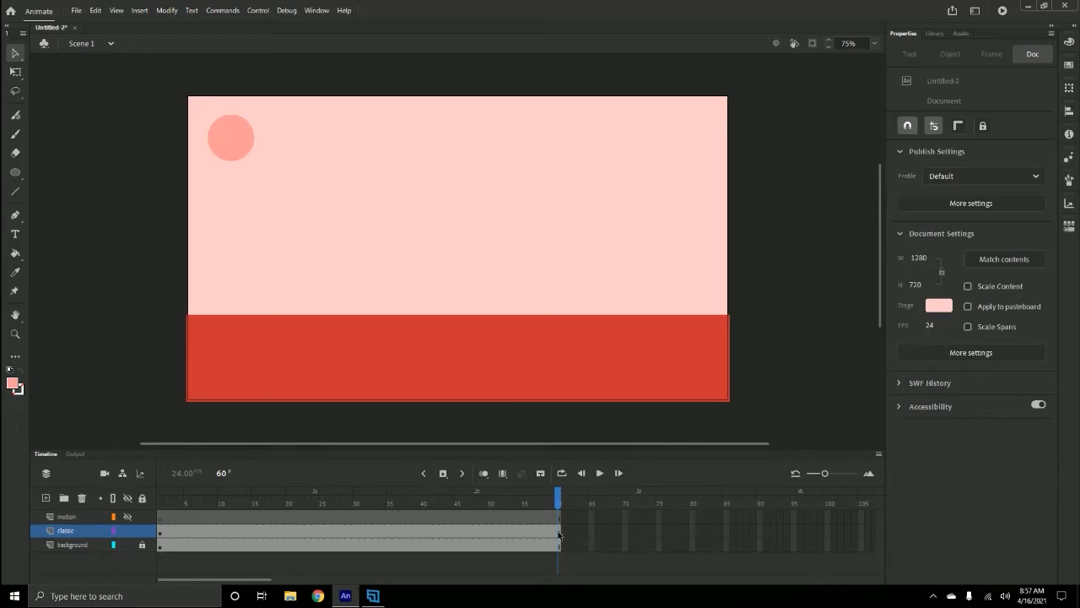
click(559, 533)
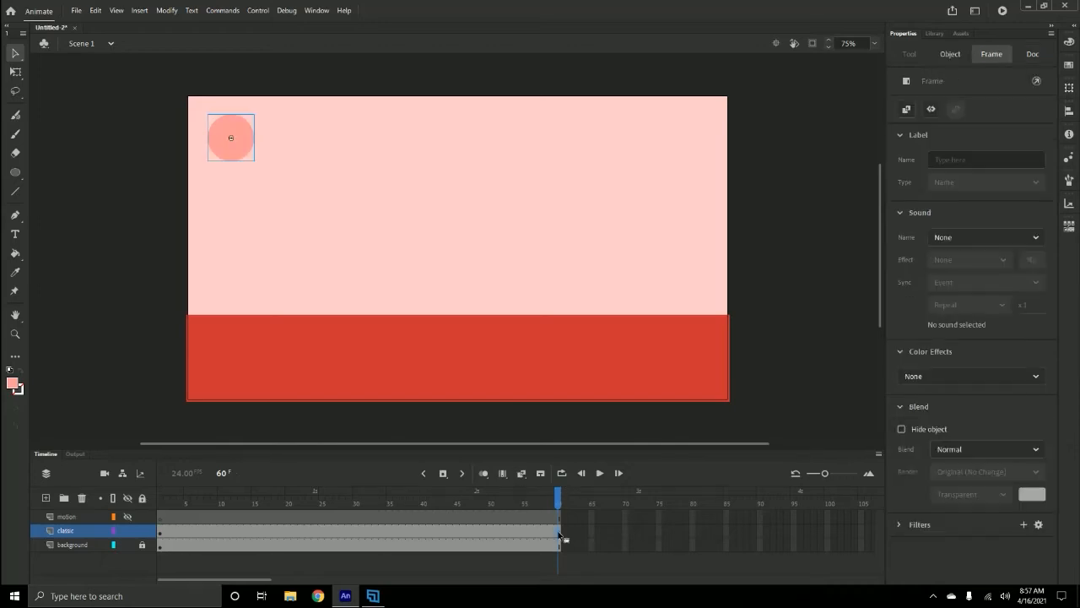
right_click(558, 533)
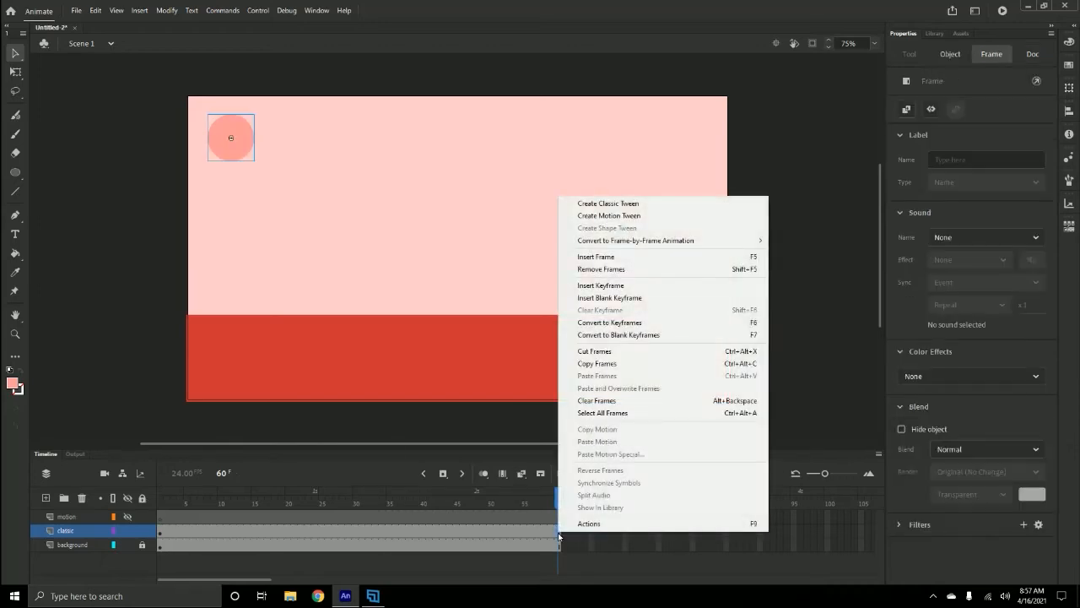
click(609, 286)
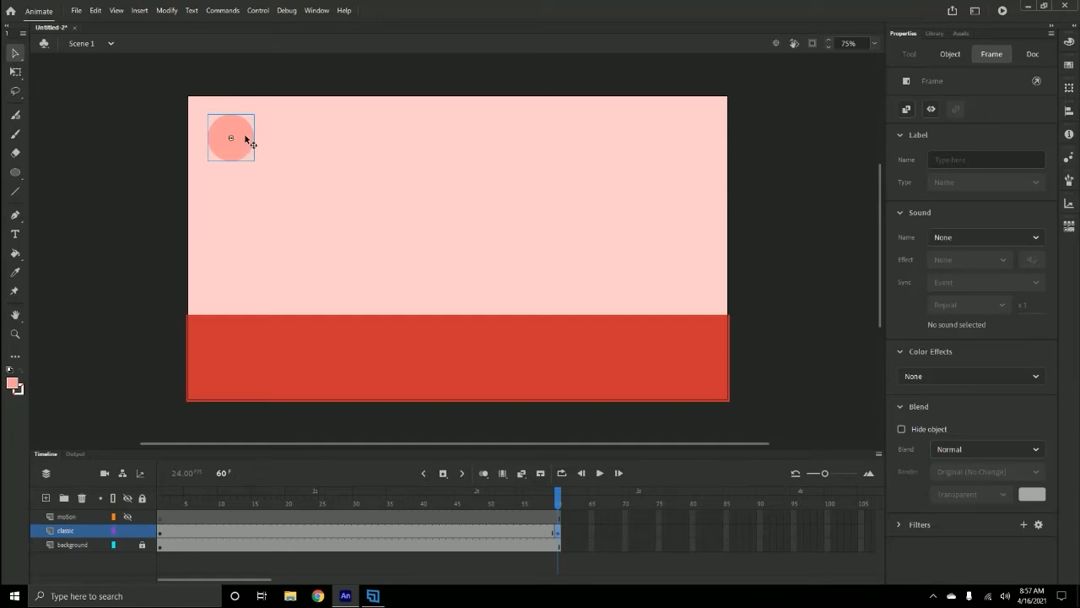
drag(245, 136, 694, 313)
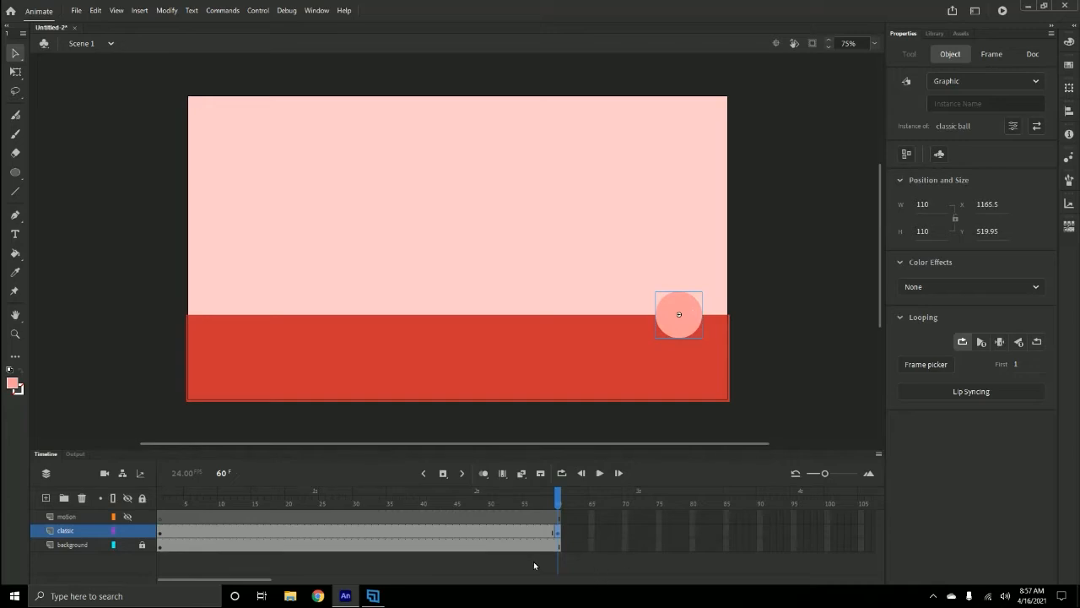
key(Return)
- Insert a keyframe at frame 11 on the classic layer and move the ball down onto the ground
click(228, 504)
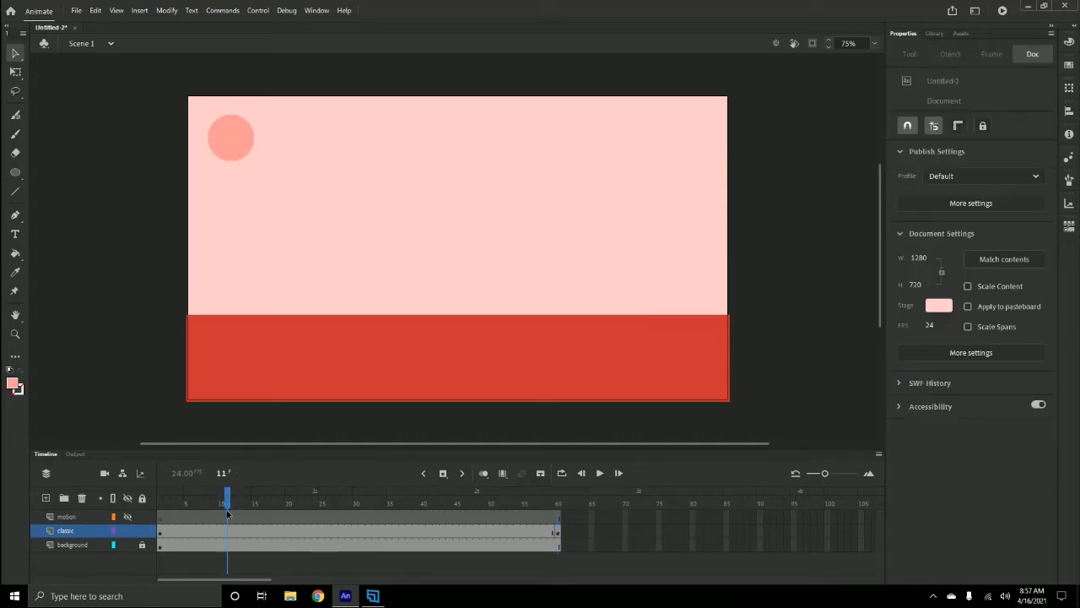
click(225, 530)
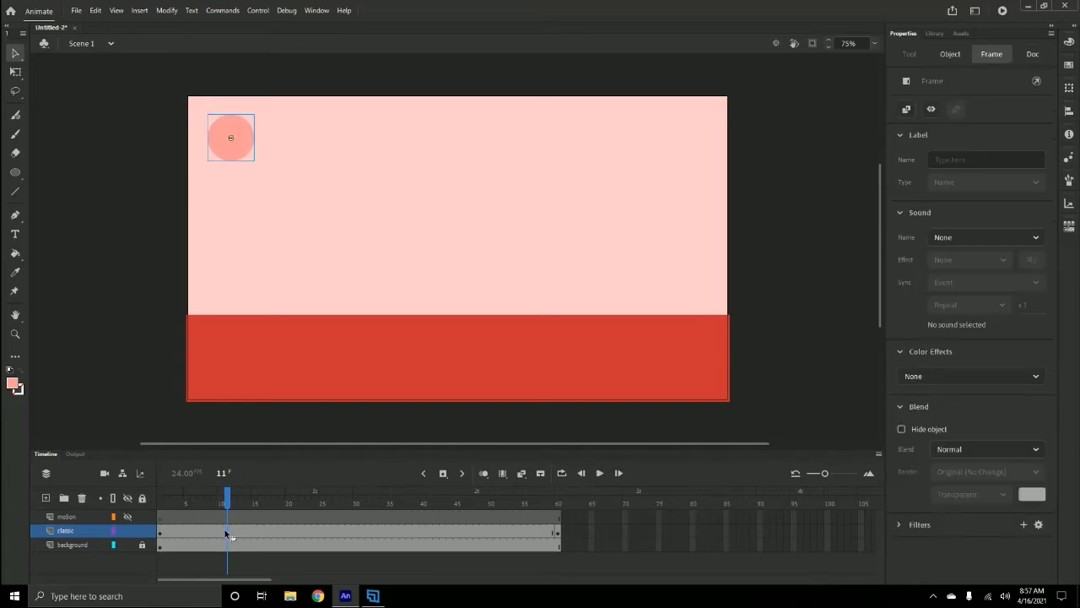
right_click(226, 530)
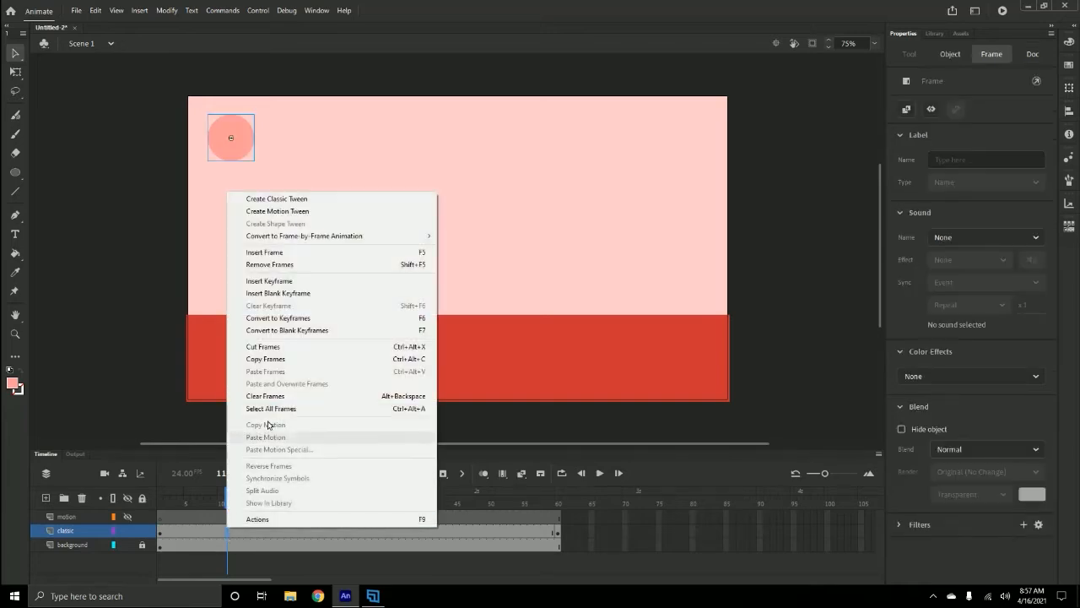
click(279, 280)
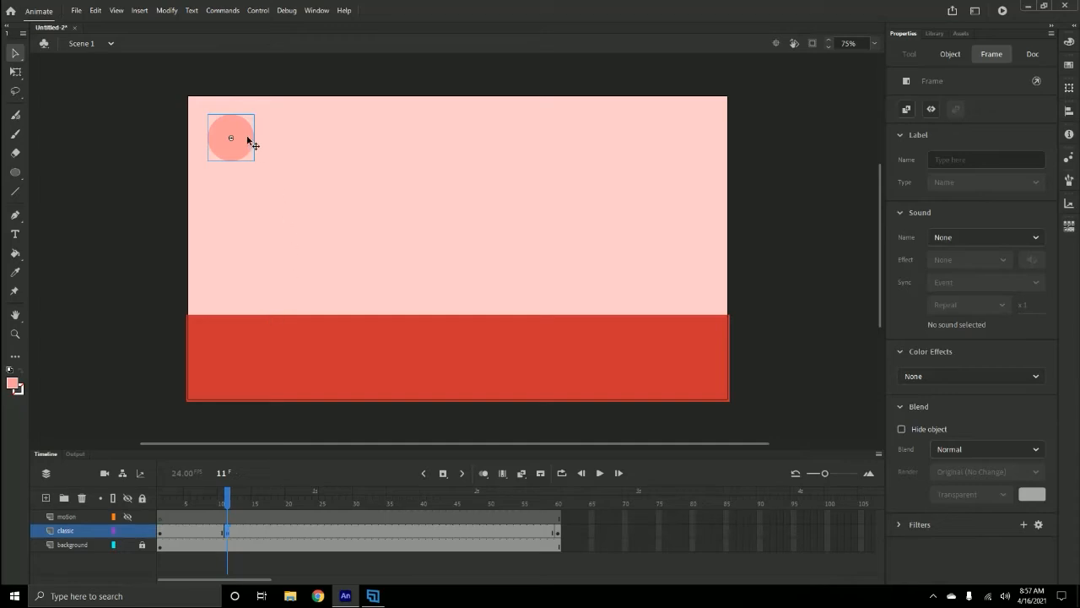
drag(247, 136, 305, 309)
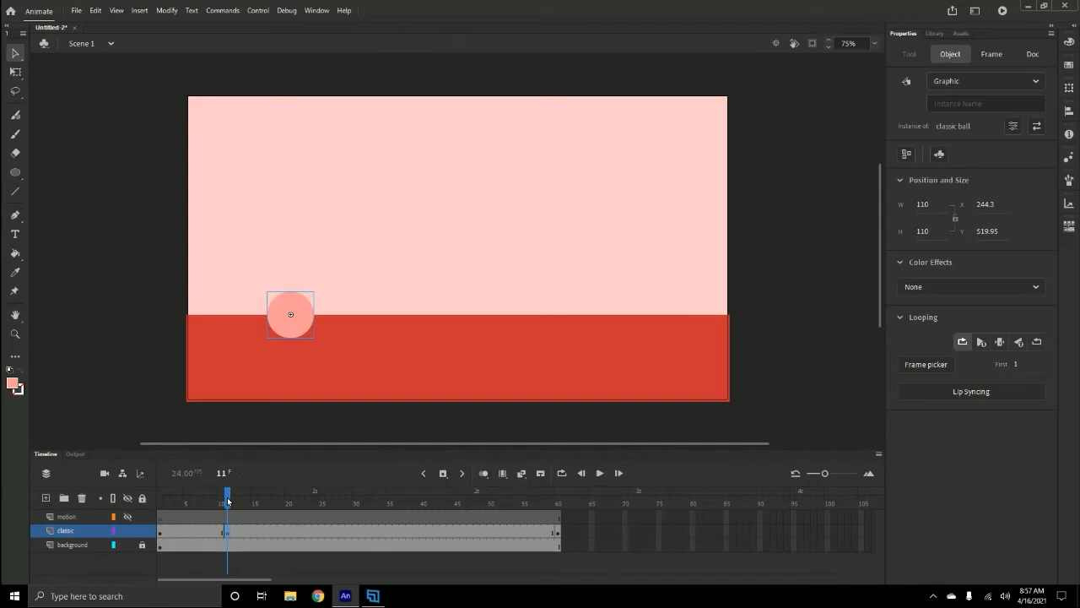
- Move the classic layer's ground-contact keyframe from frame 11 to frame 12
drag(227, 501, 310, 537)
click(314, 532)
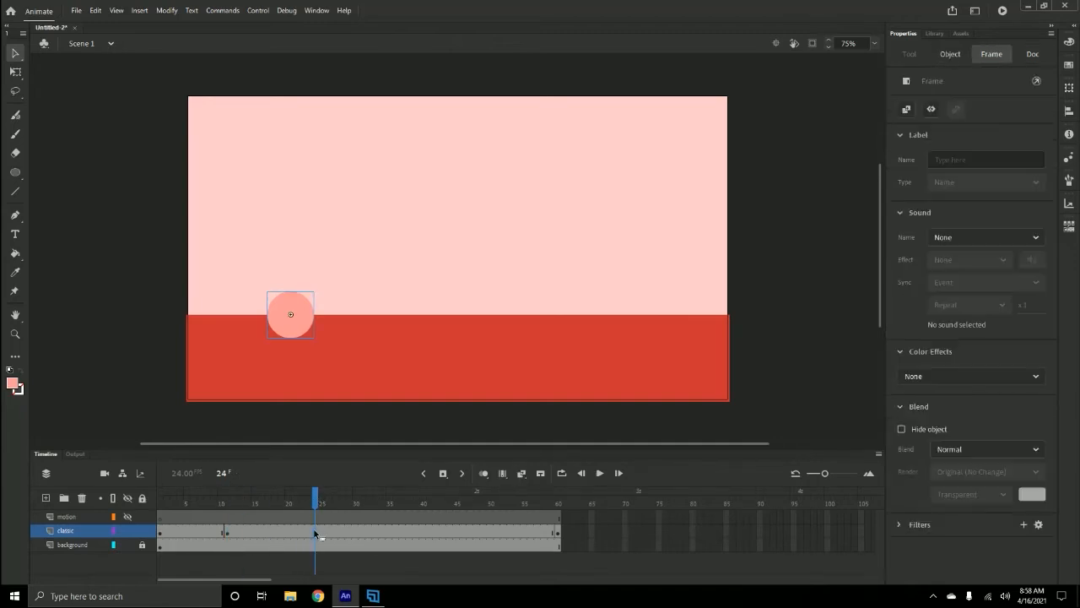
click(234, 532)
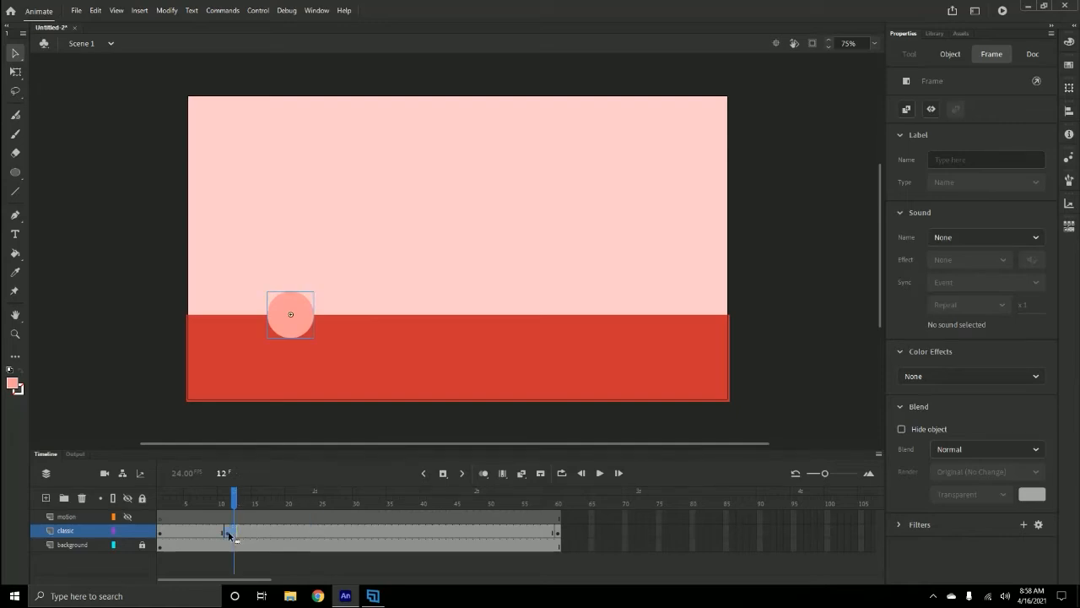
click(228, 534)
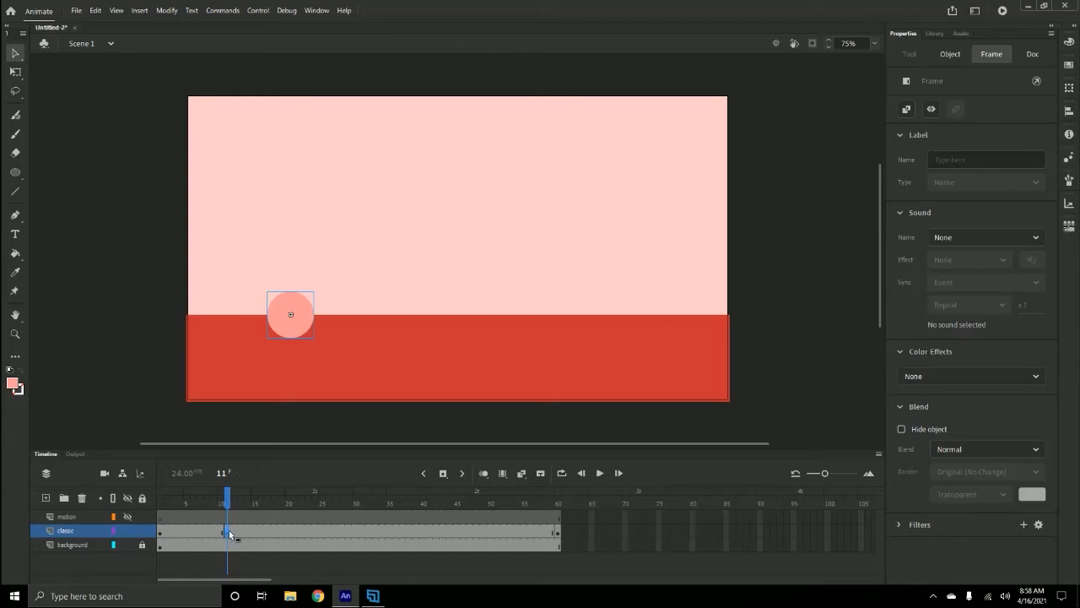
click(233, 533)
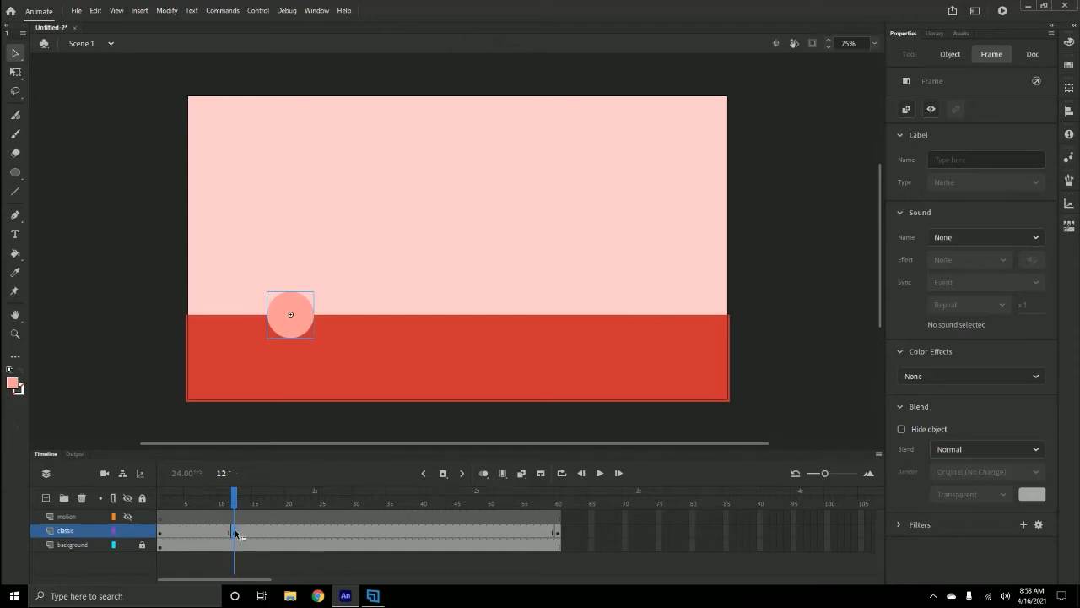
click(225, 537)
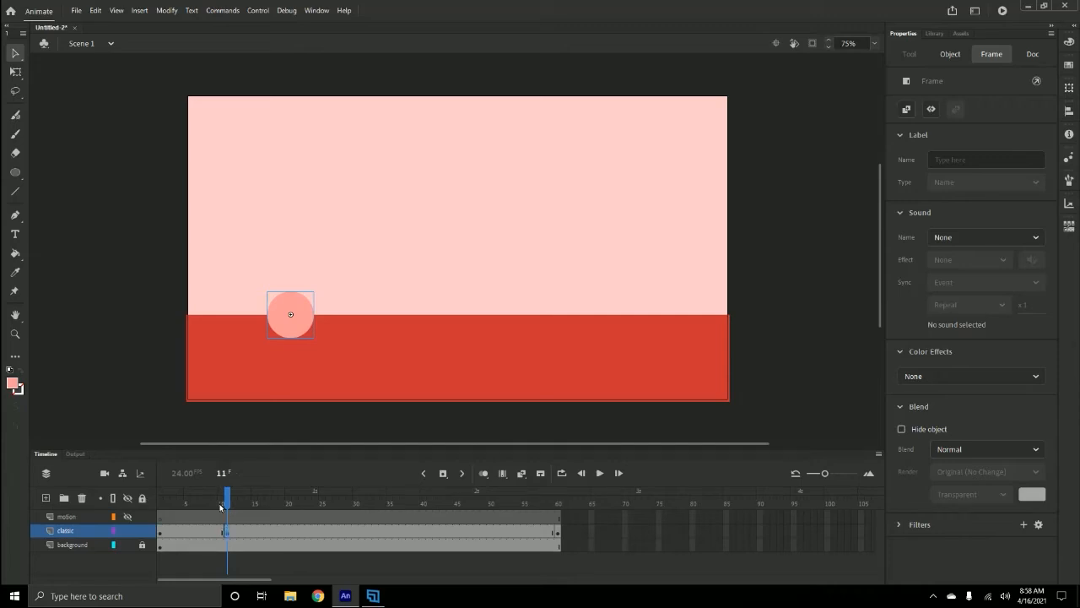
click(234, 544)
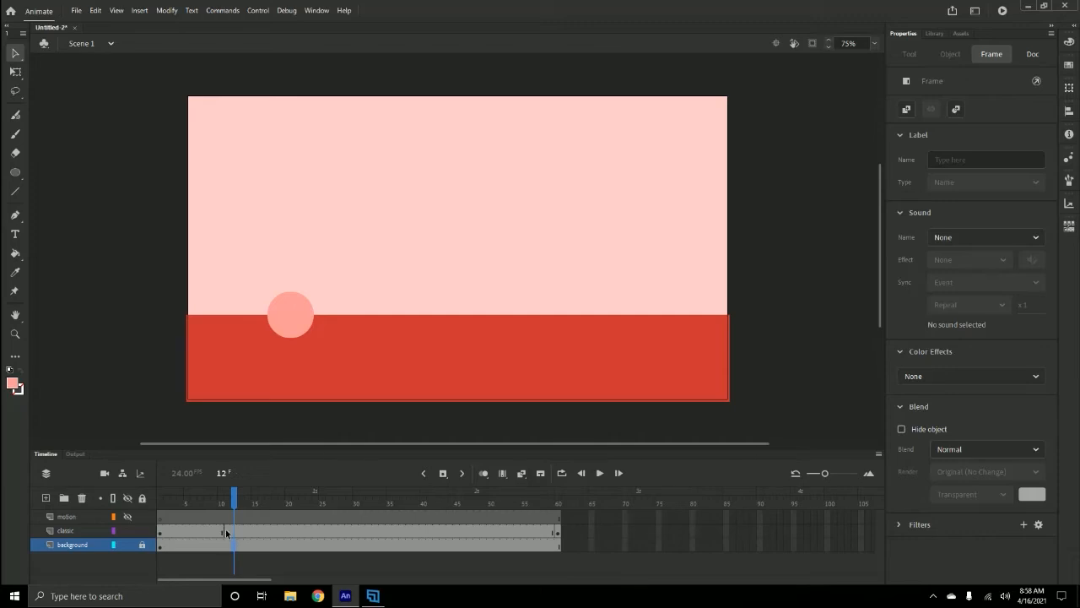
drag(226, 532, 366, 537)
click(340, 541)
click(226, 532)
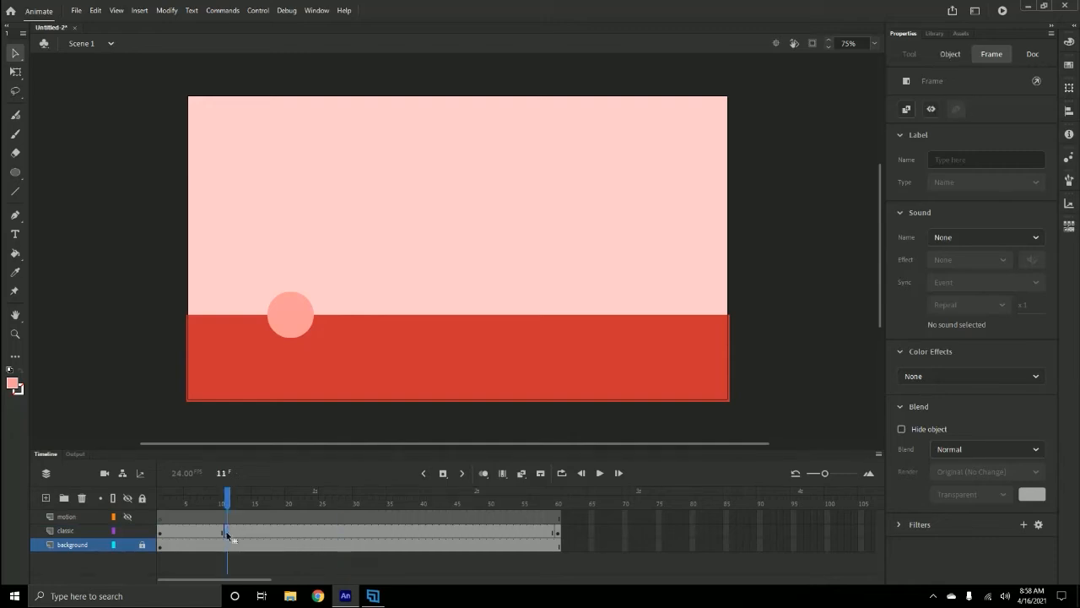
click(226, 532)
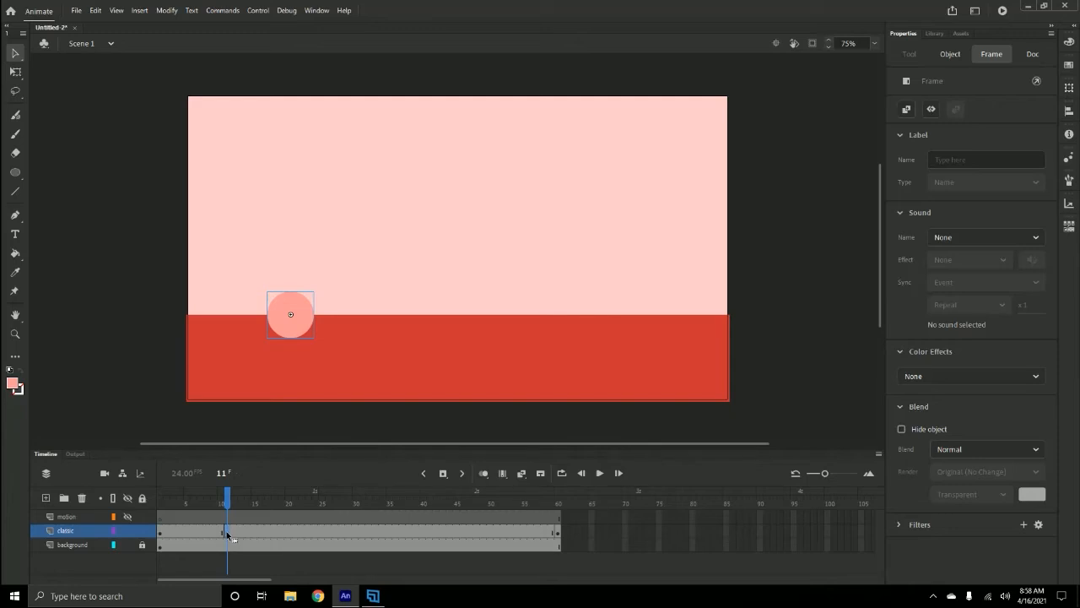
click(234, 534)
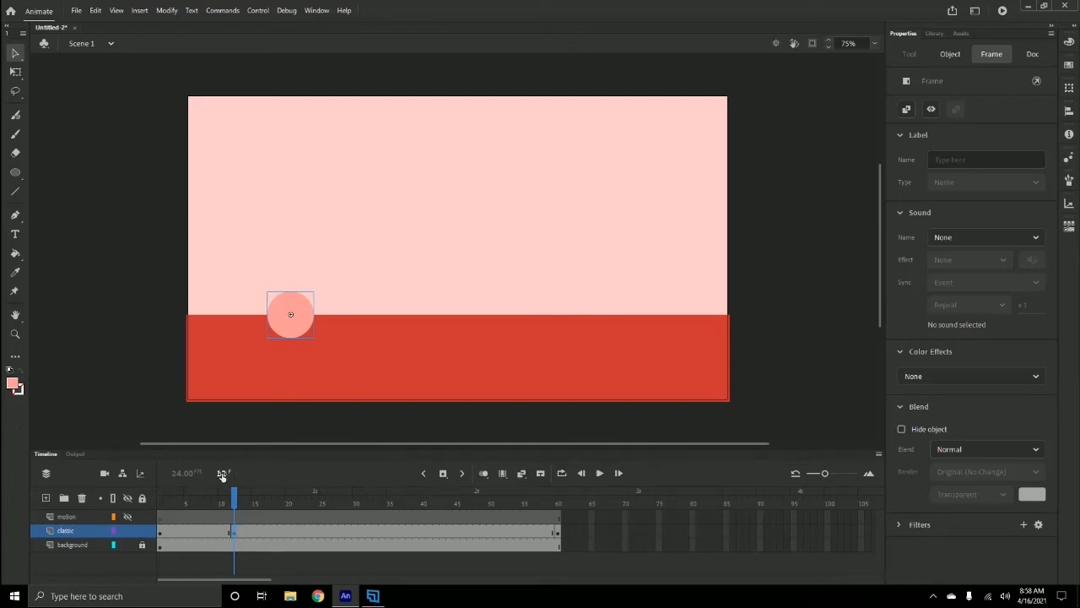
- Insert a keyframe at frame 24 on the classic layer and move the ball up and right into the air
drag(234, 500, 314, 500)
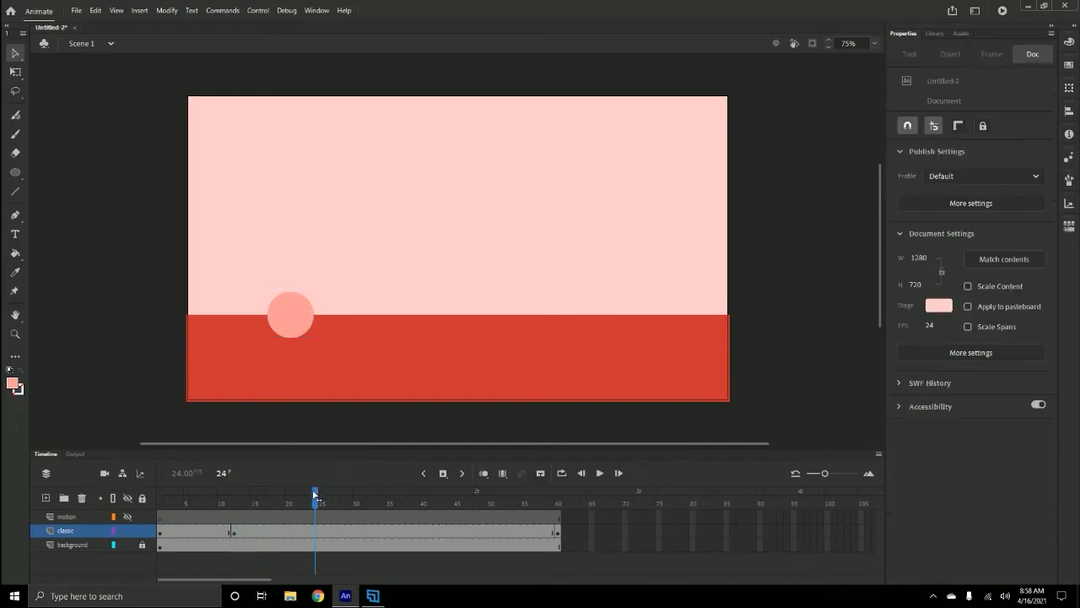
click(314, 535)
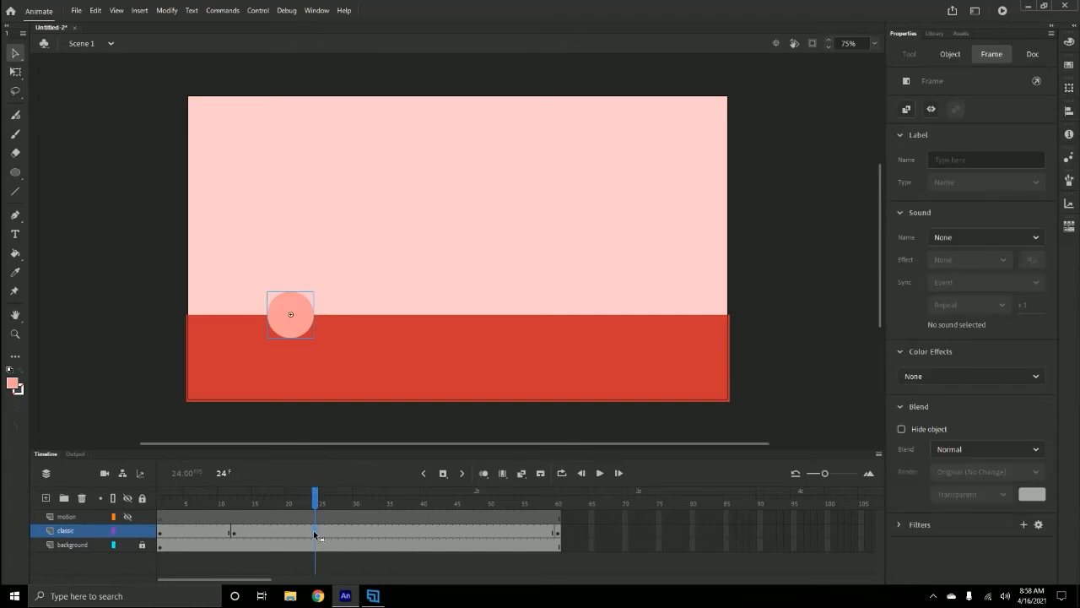
right_click(314, 535)
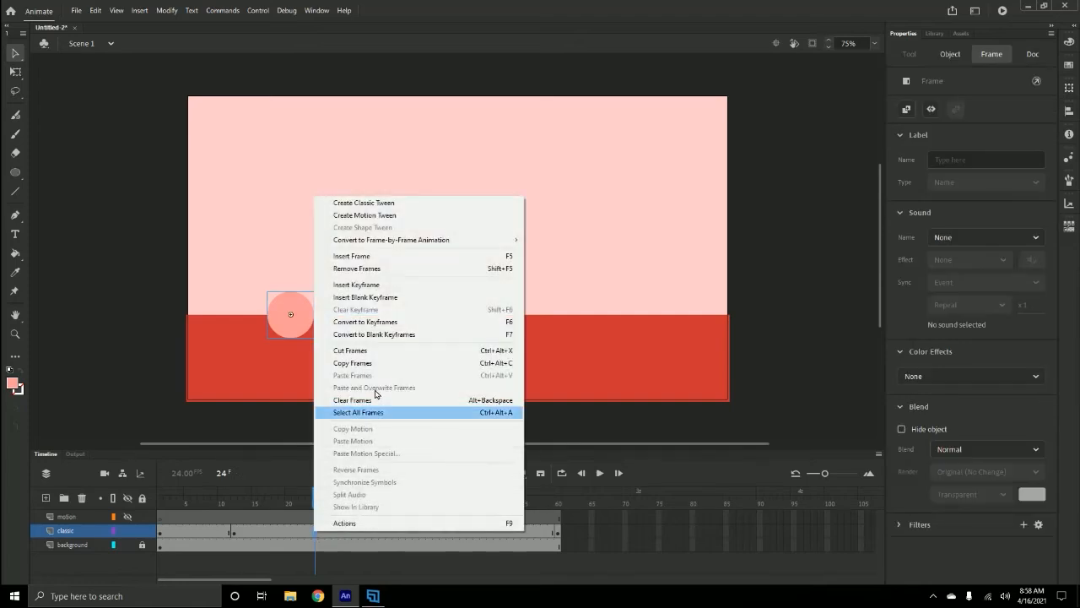
click(372, 285)
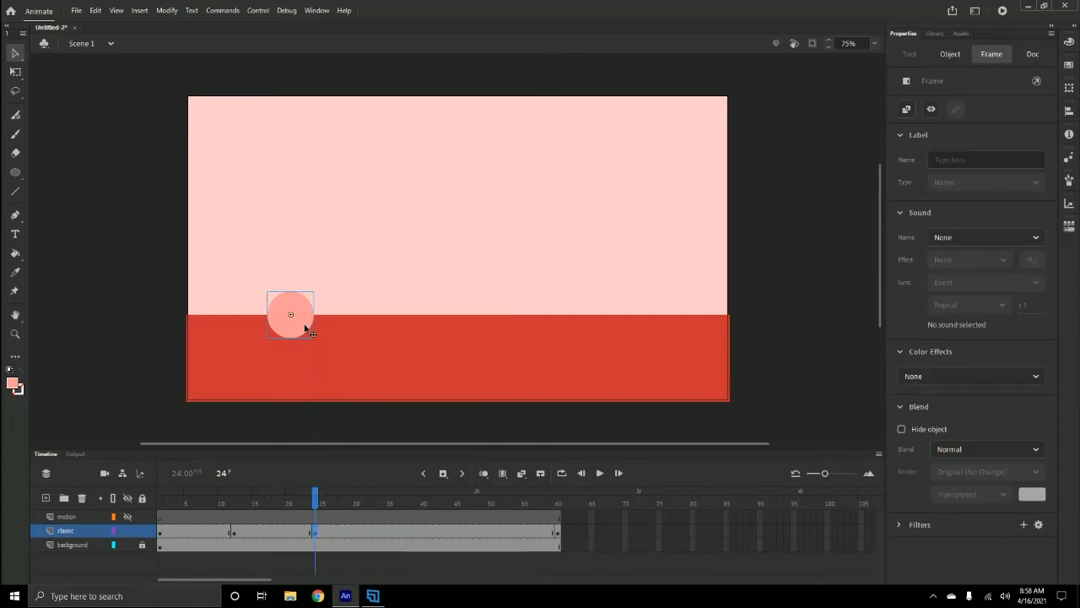
drag(313, 315, 418, 237)
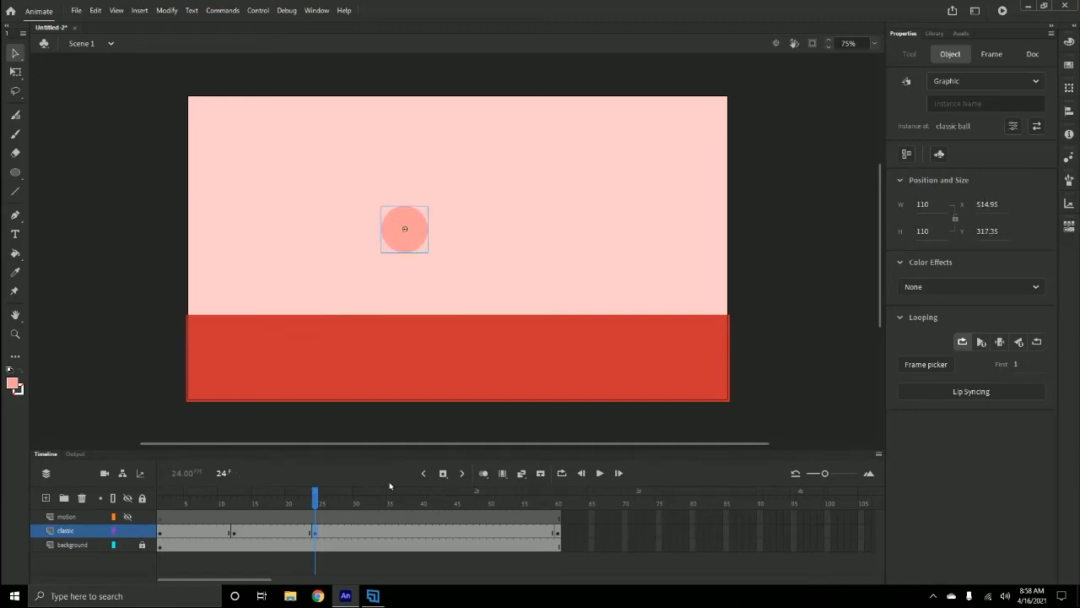
- Insert a keyframe at frame 36 on the classic layer and move the ball down onto the ground
drag(317, 503, 400, 499)
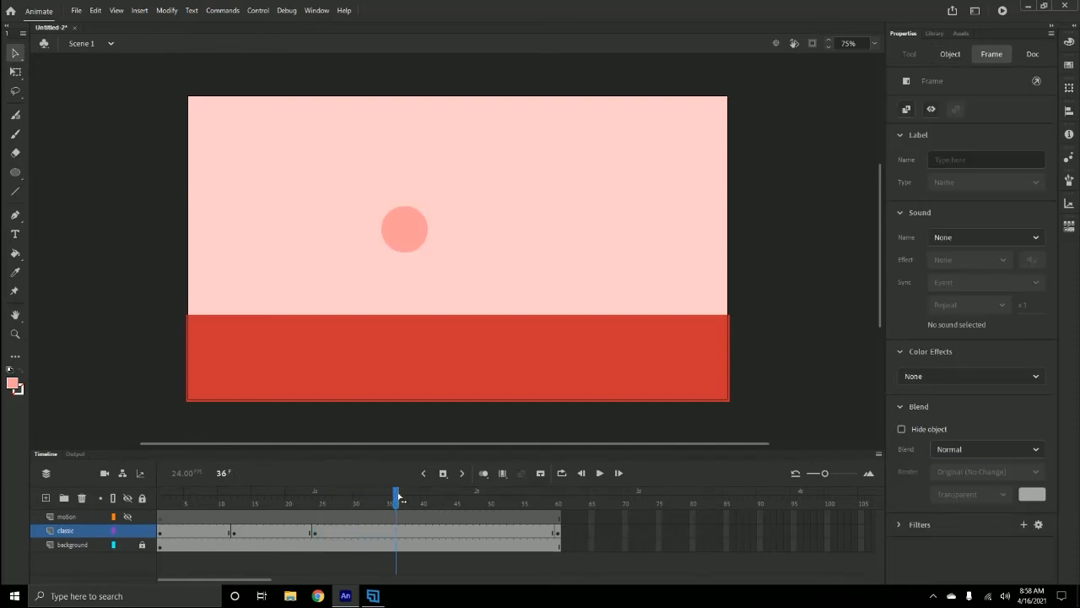
click(393, 532)
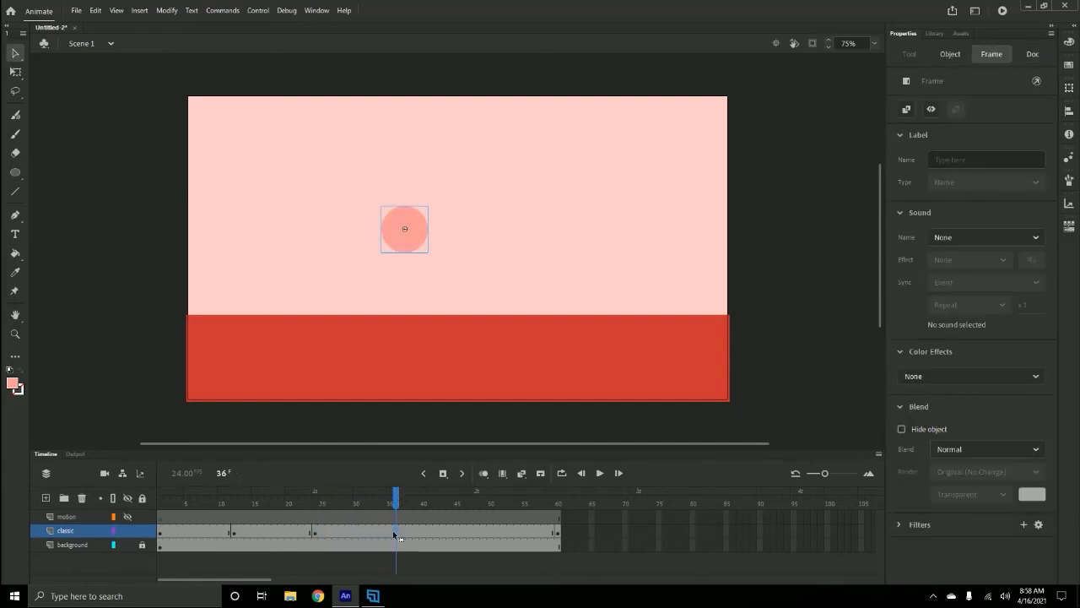
right_click(393, 533)
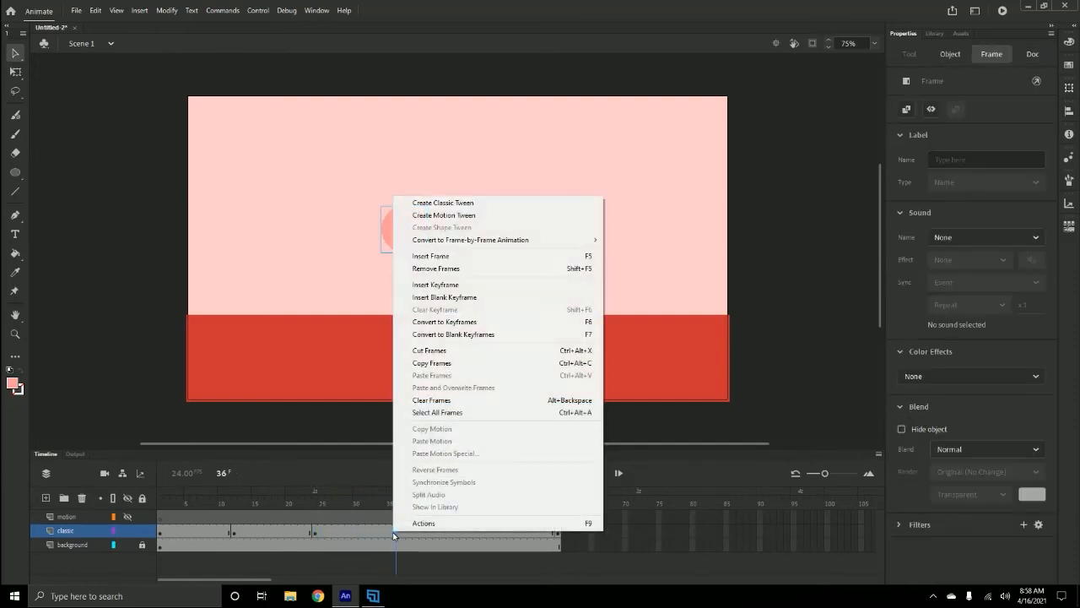
click(440, 284)
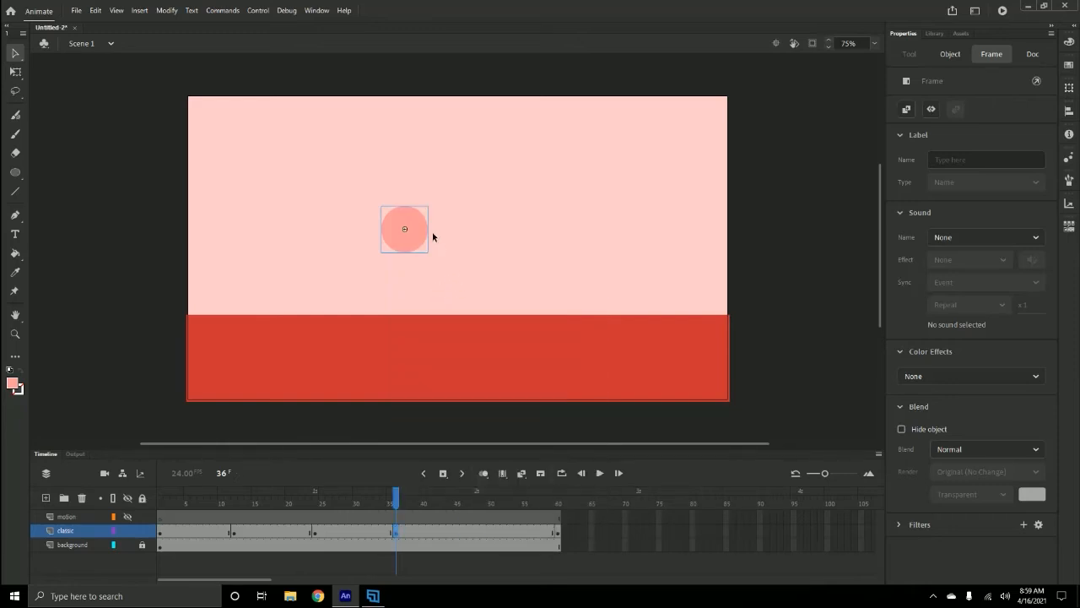
drag(422, 227, 516, 304)
- Insert a keyframe at frame 48 on the classic layer and move the ball up into the air near the right side
drag(397, 504, 475, 495)
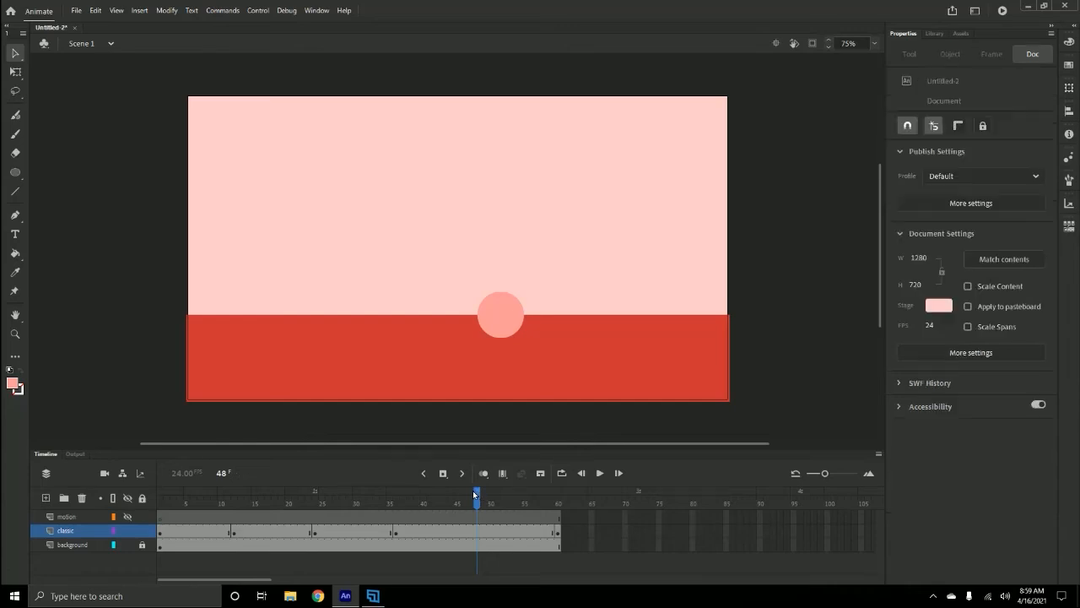
click(476, 534)
right_click(475, 535)
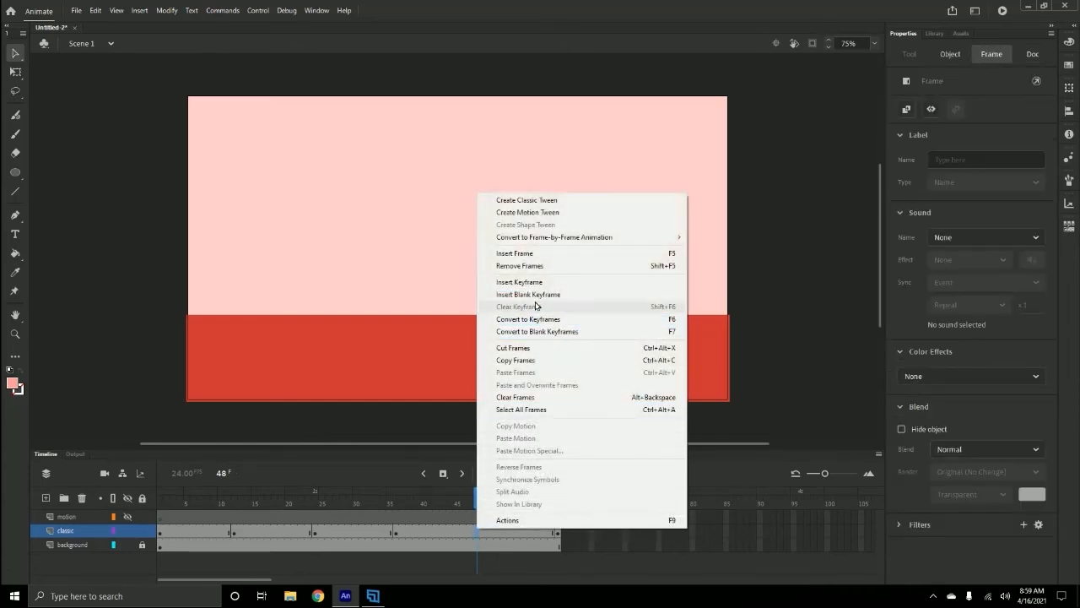
click(535, 281)
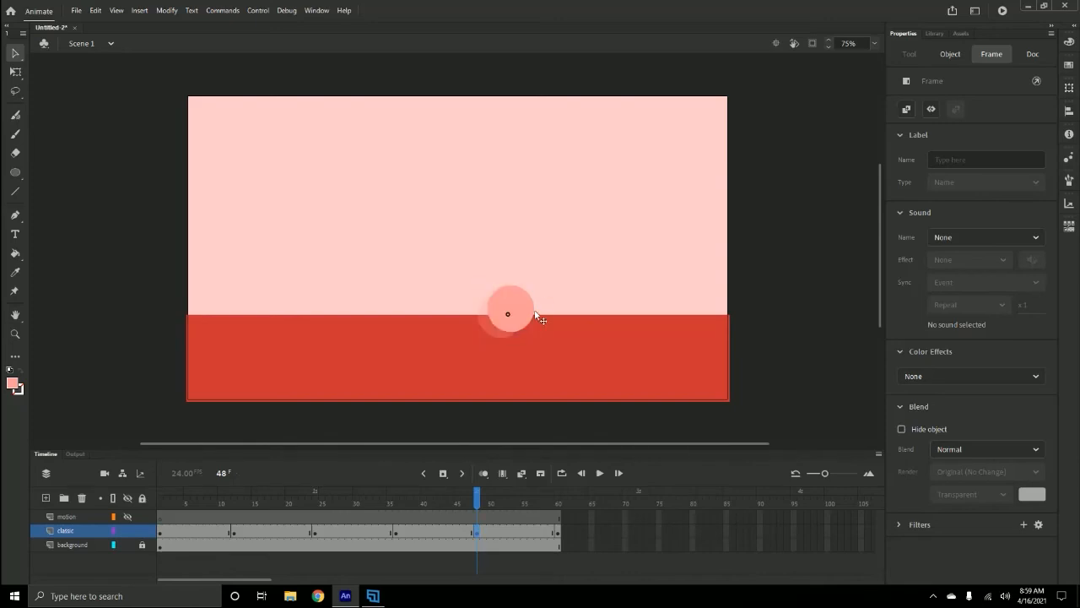
drag(538, 318, 626, 251)
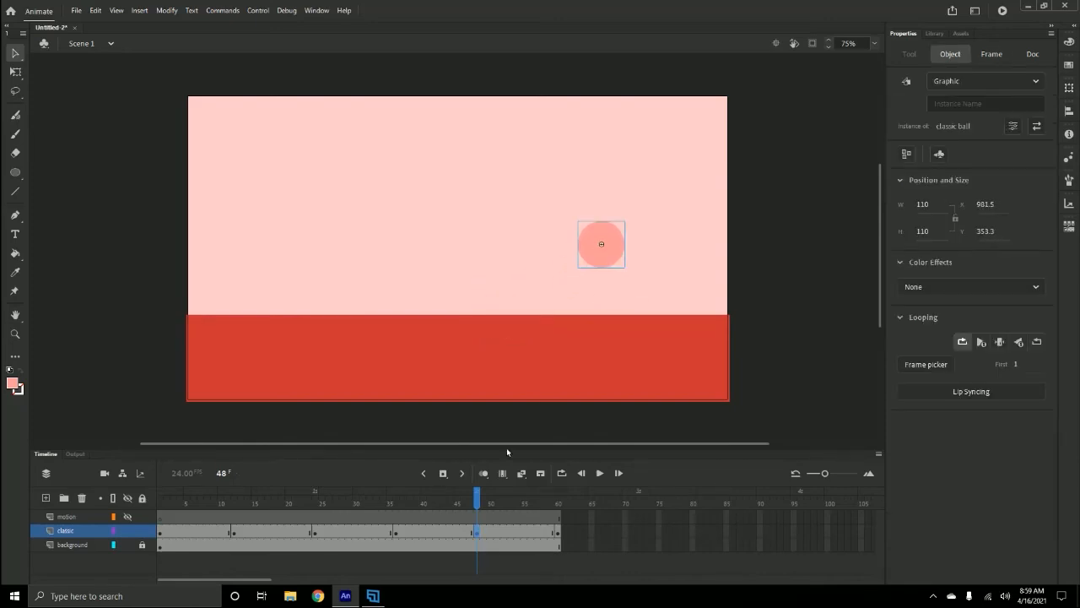
- Play the animation and turn on onion skinning spanning from frame 1 to review the ball's path
drag(480, 504, 583, 499)
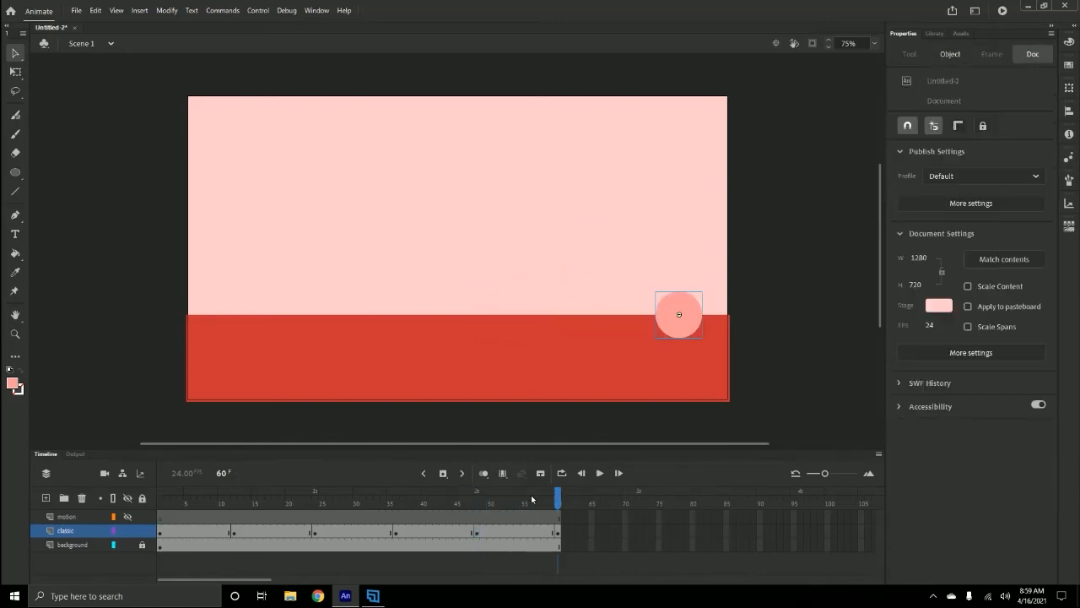
key(Return)
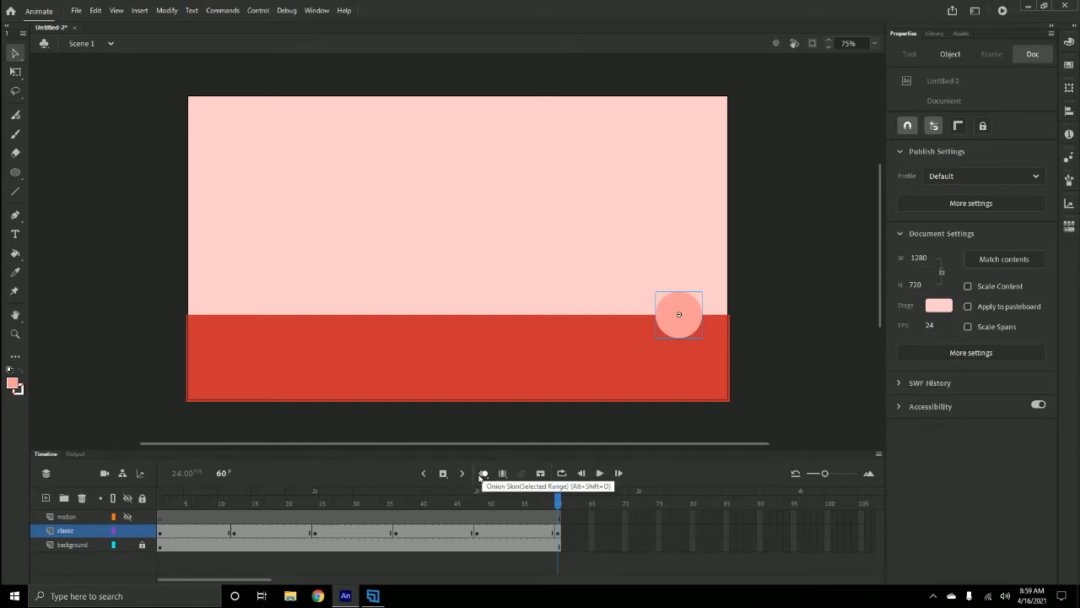
click(483, 474)
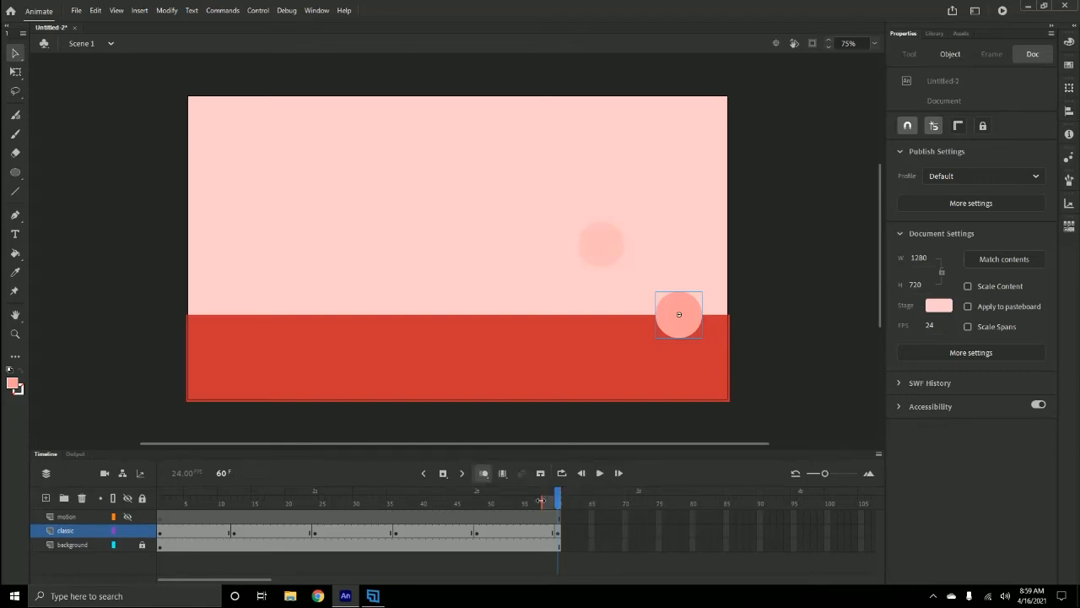
drag(541, 502, 139, 502)
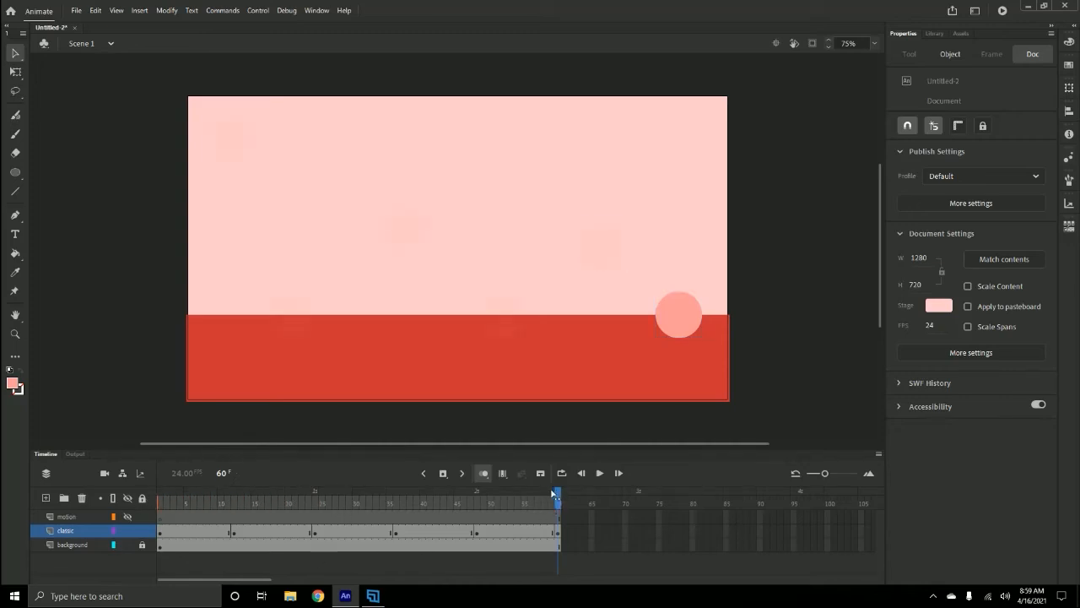
- Nudge the ball at frame 12 slightly right and replay the animation from frame 1
drag(558, 495, 238, 480)
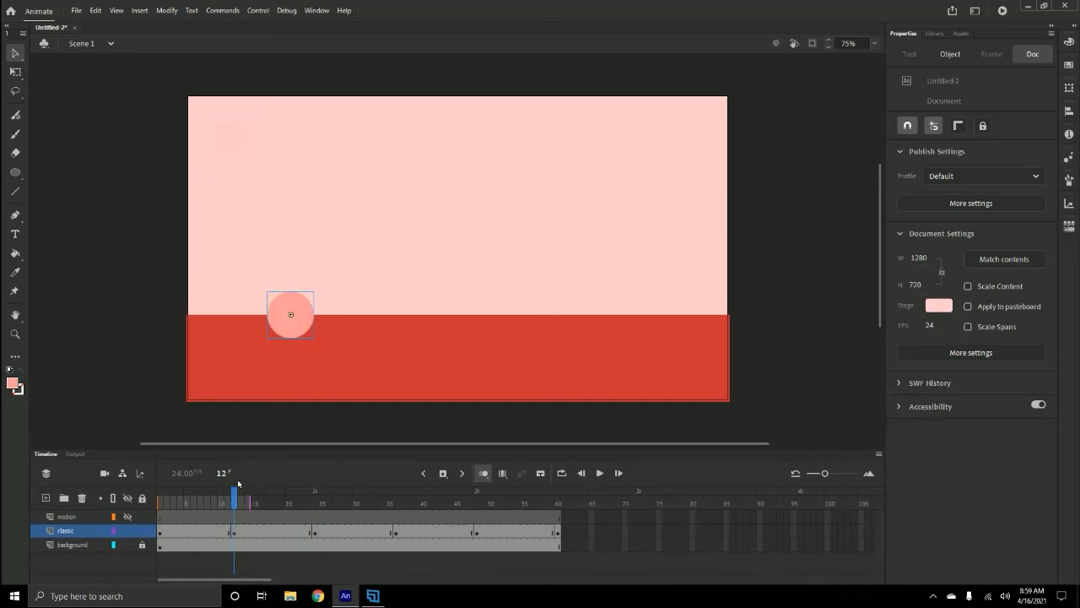
drag(302, 322, 324, 323)
drag(235, 497, 160, 497)
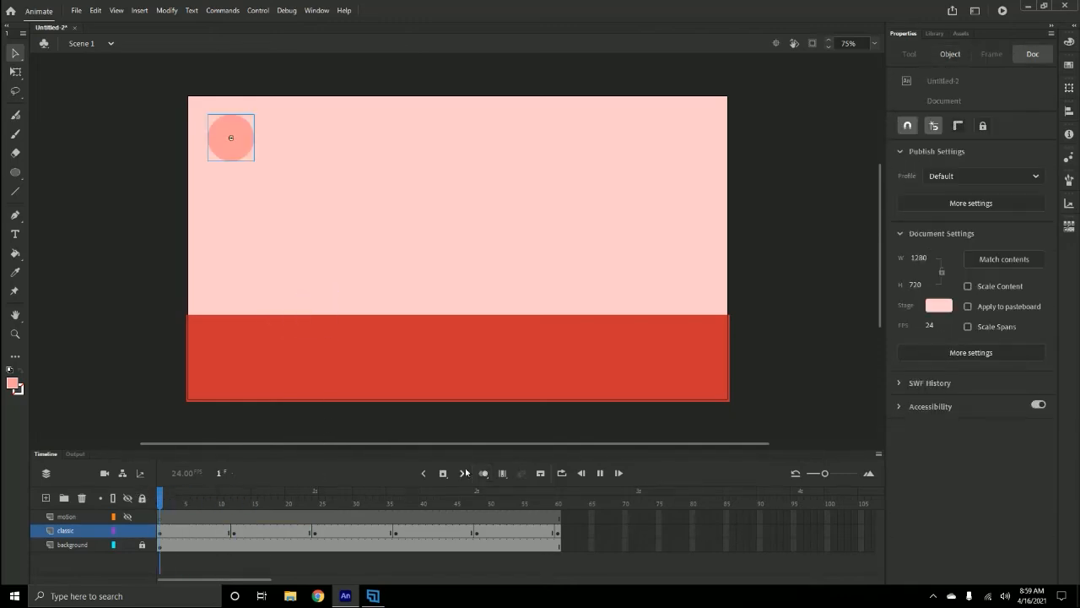
key(Return)
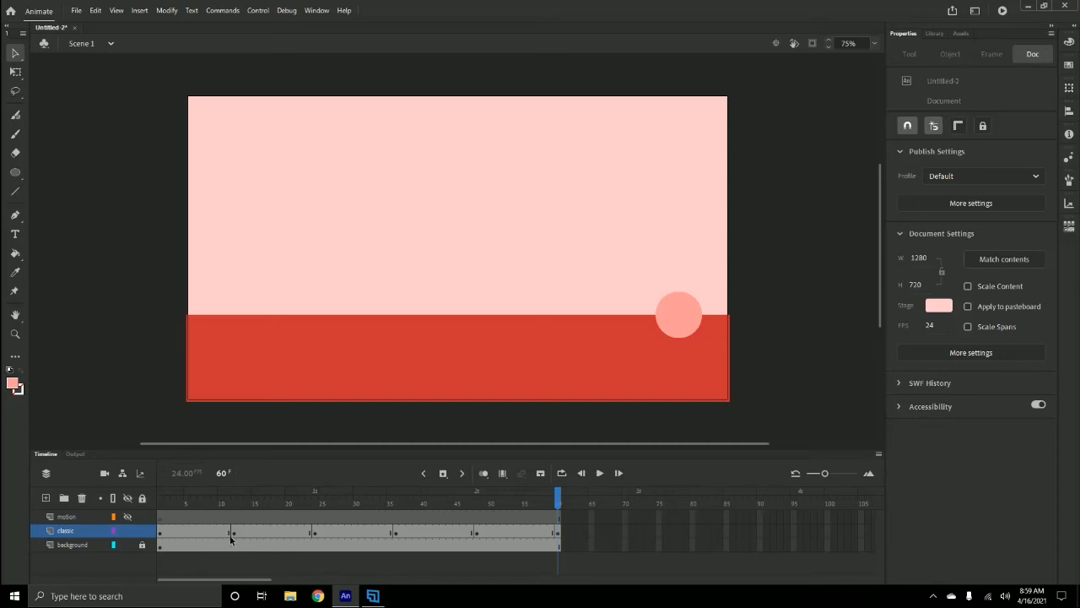
- Create a classic tween on the classic layer between frames 1 and 12
right_click(203, 532)
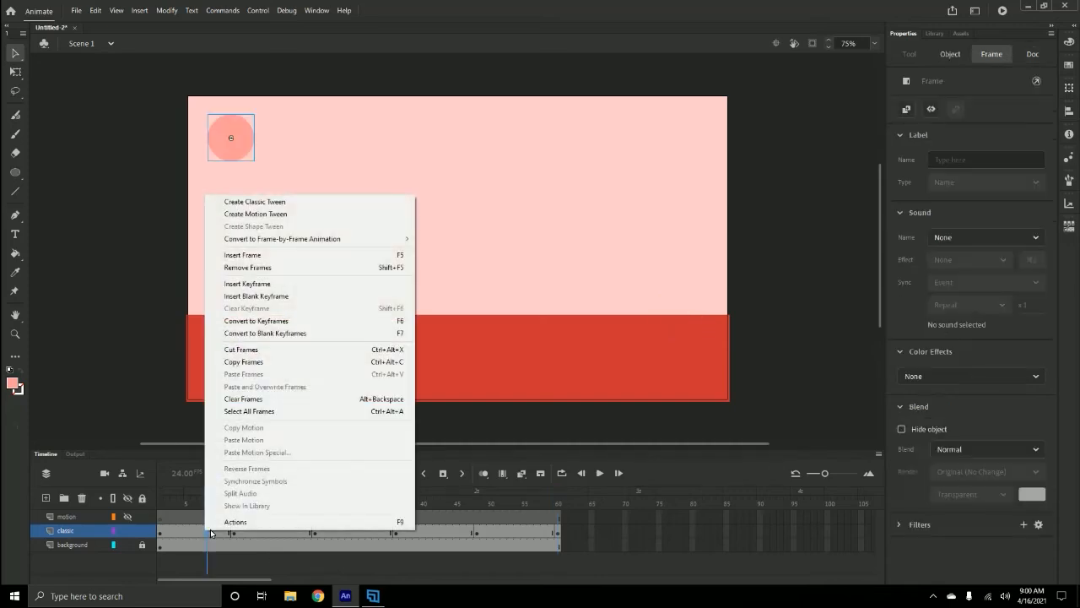
click(200, 532)
right_click(203, 533)
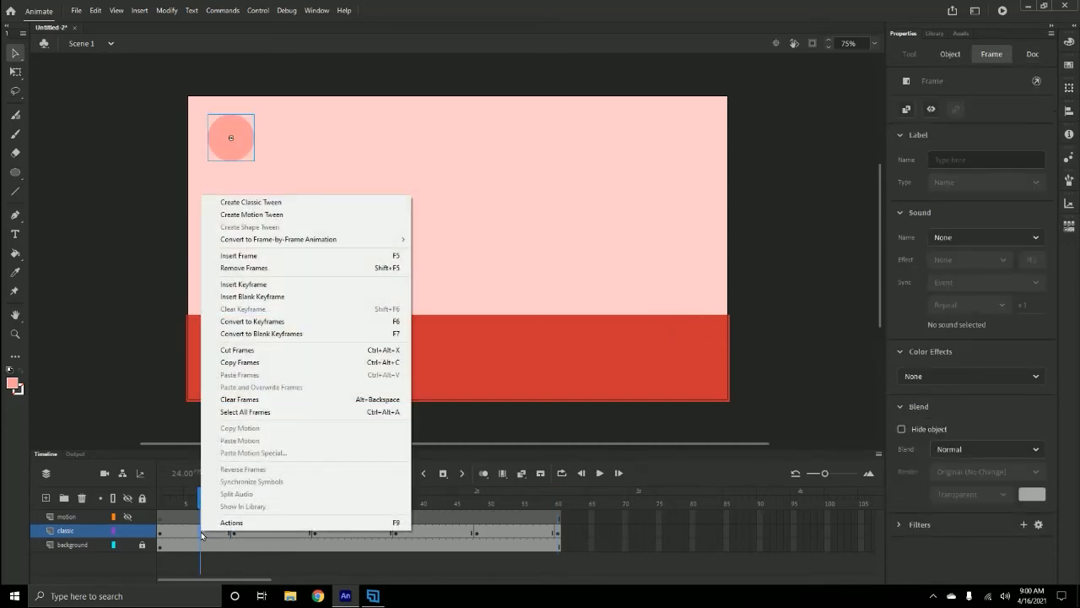
click(247, 202)
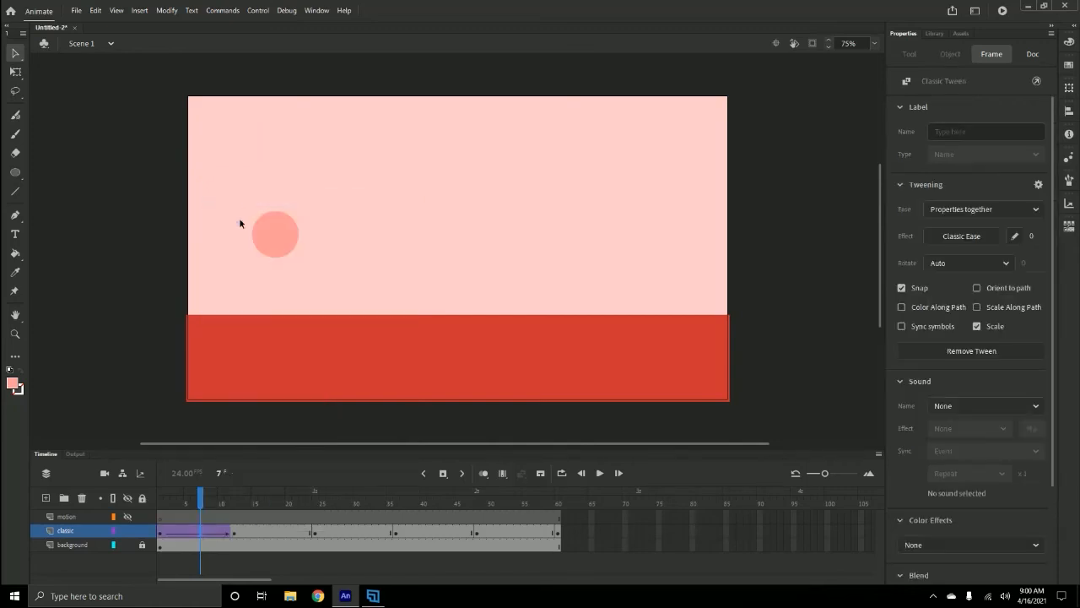
- Create classic tweens on the remaining spans between keyframes on the classic layer
click(269, 534)
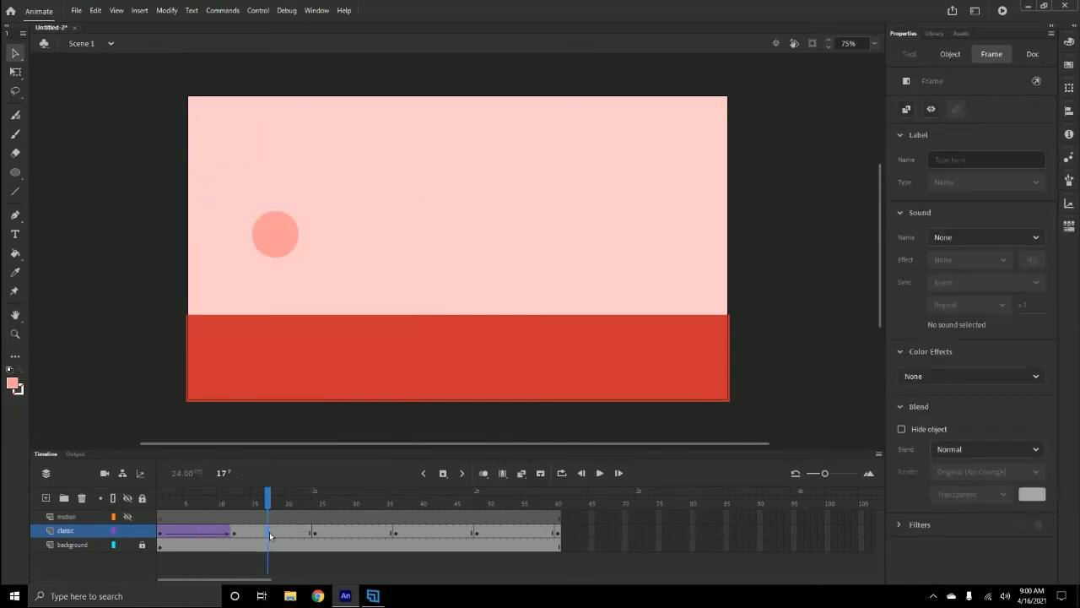
right_click(269, 532)
click(329, 204)
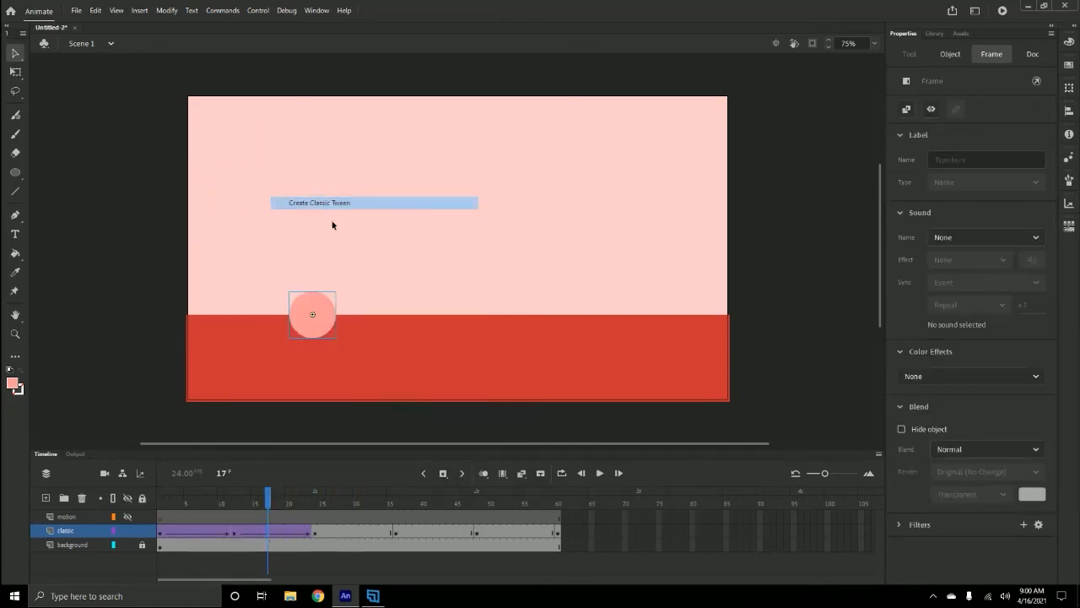
right_click(358, 532)
click(444, 211)
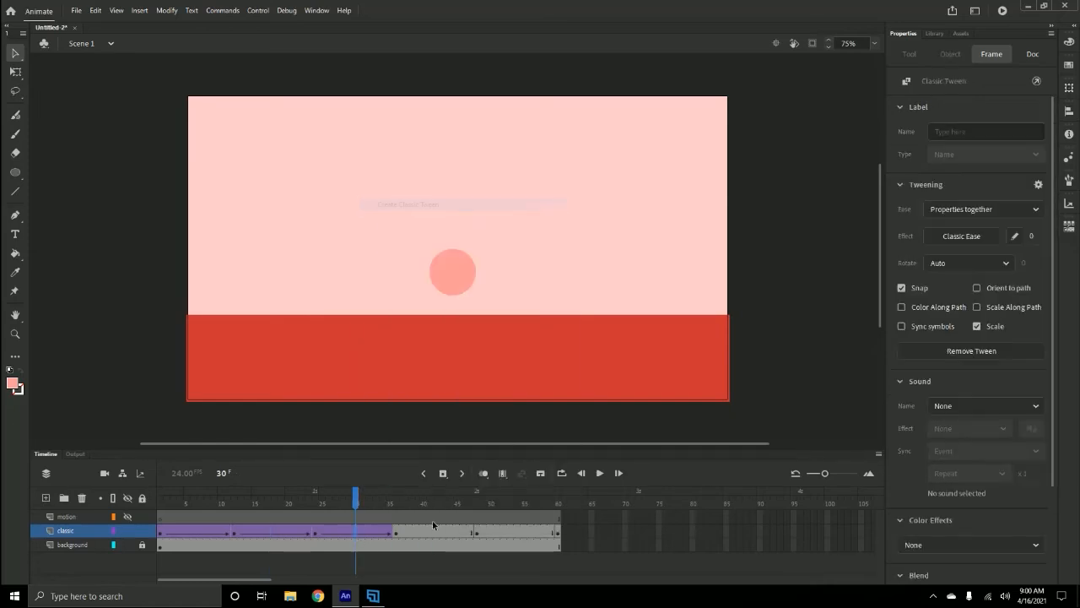
right_click(437, 532)
click(484, 205)
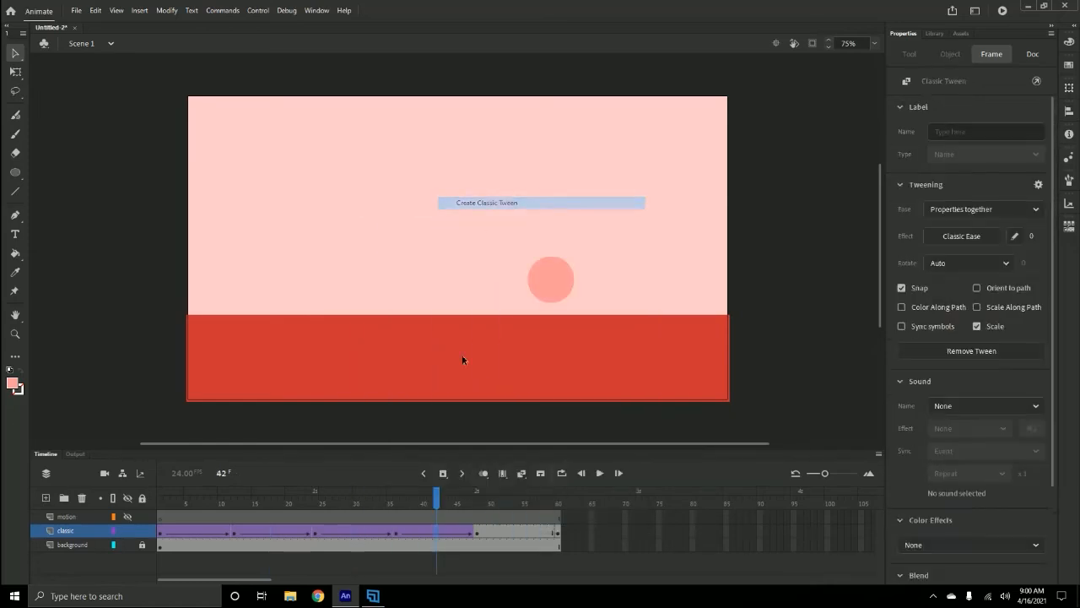
right_click(506, 537)
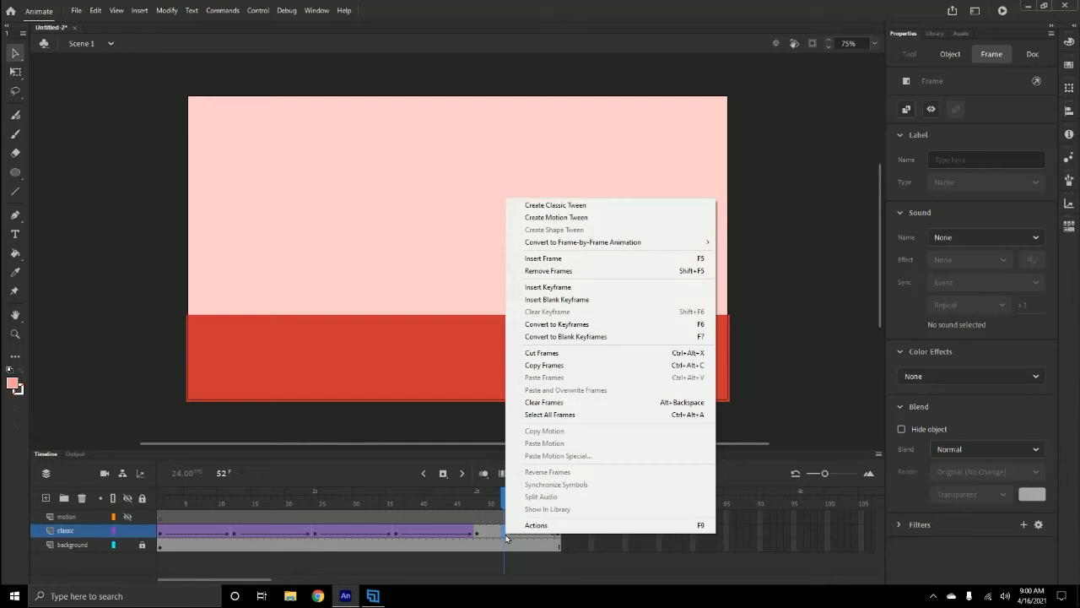
click(579, 210)
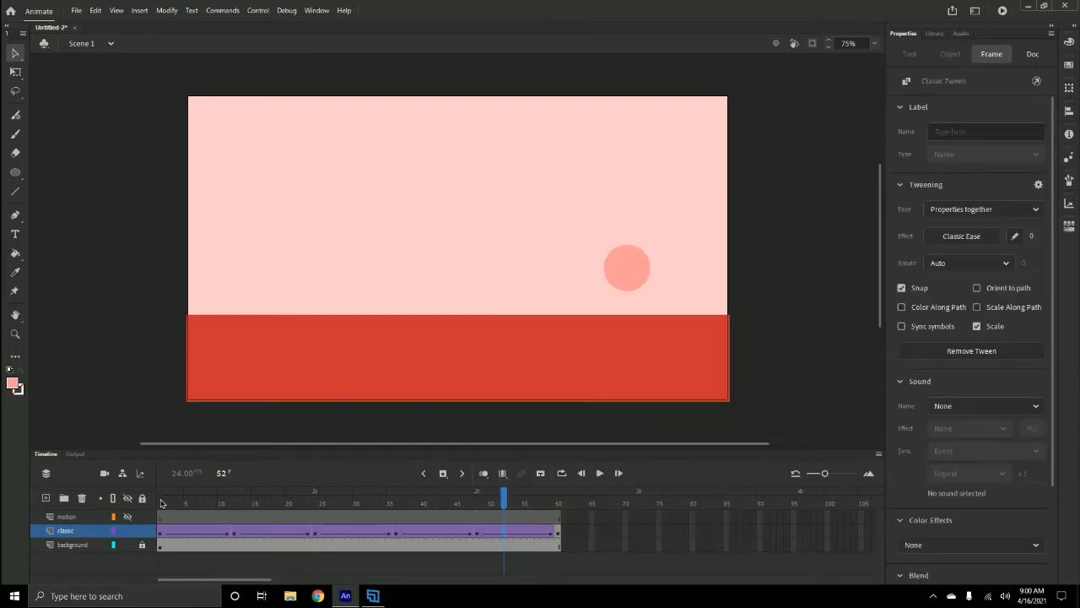
- Play the animation from frame 1 to preview the tweened bounce
click(162, 503)
key(Return)
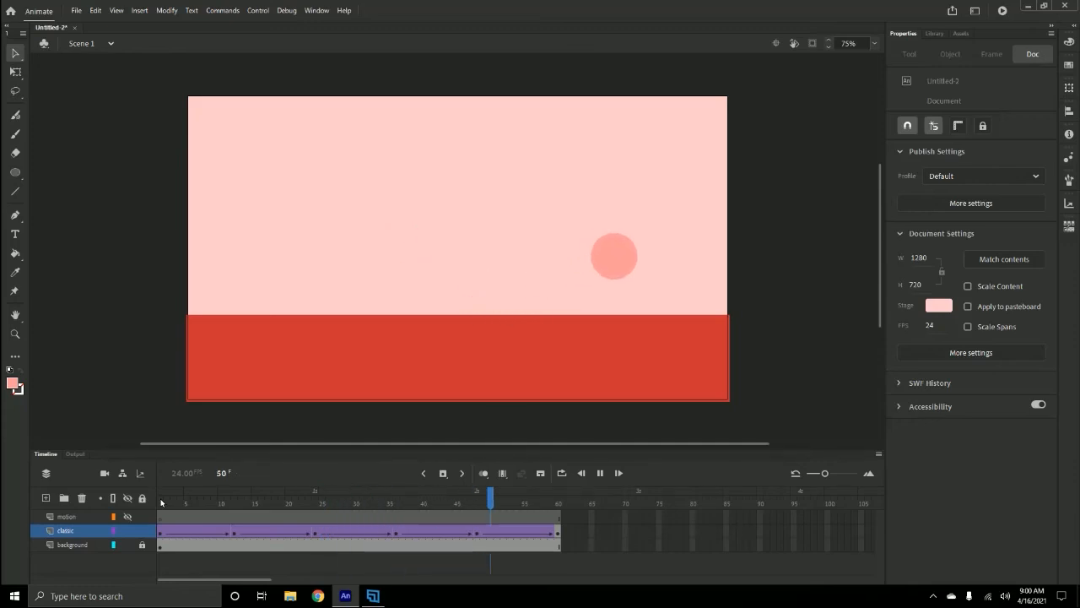
key(Return)
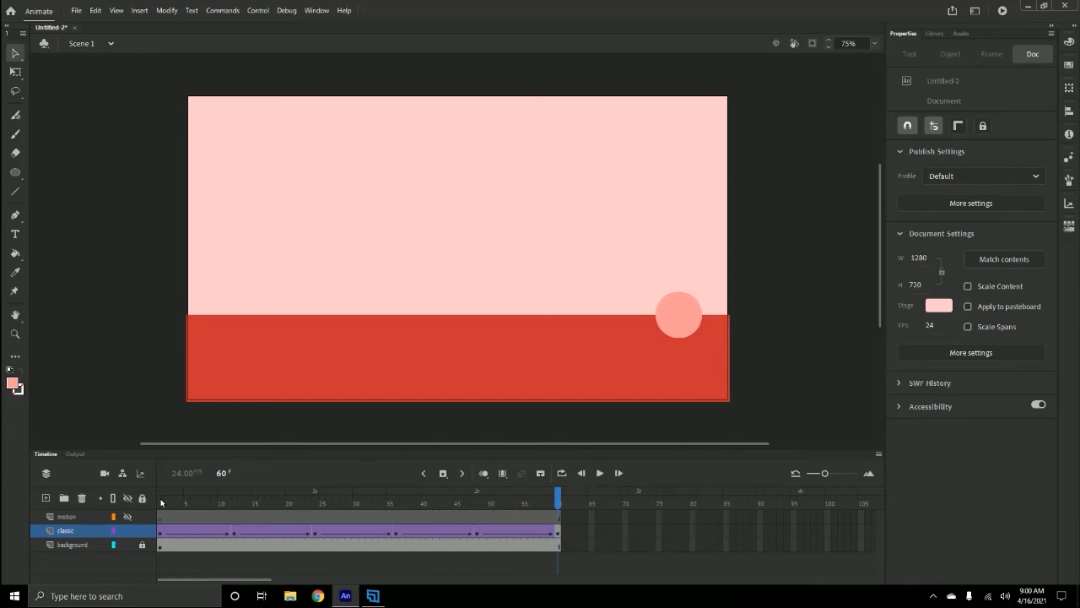
- Apply a Sine Ease-Out to the classic tween between frames 1 and 12, then replay the animation from frame 1
click(200, 530)
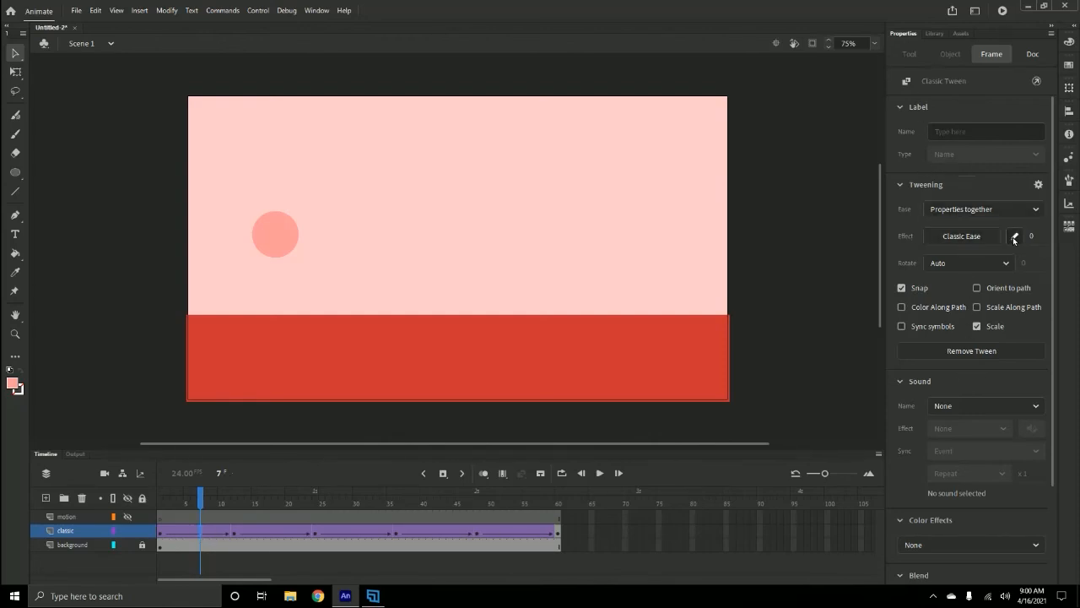
click(979, 239)
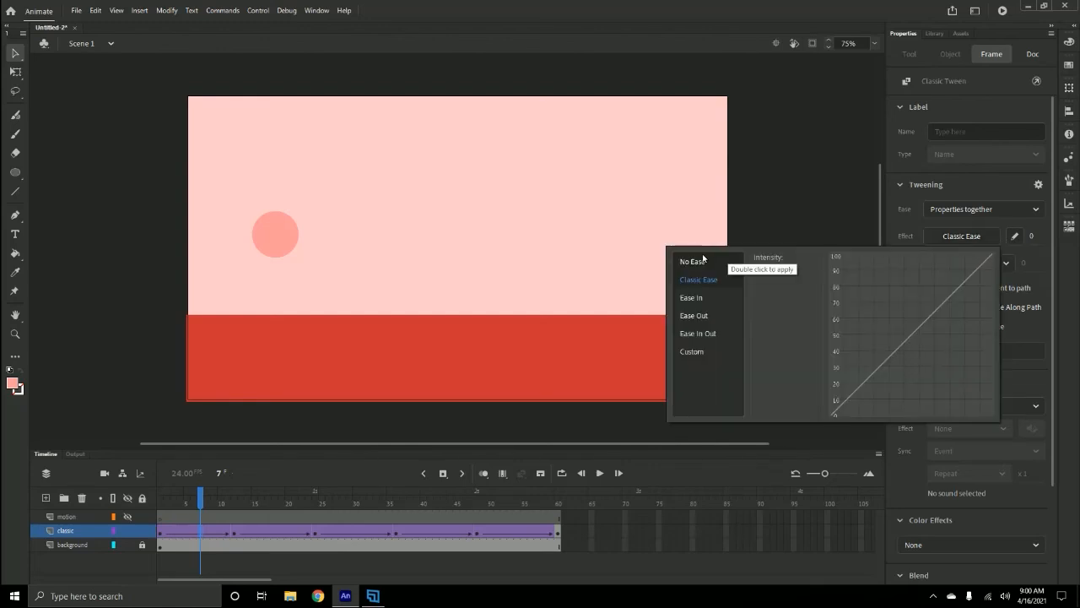
click(696, 316)
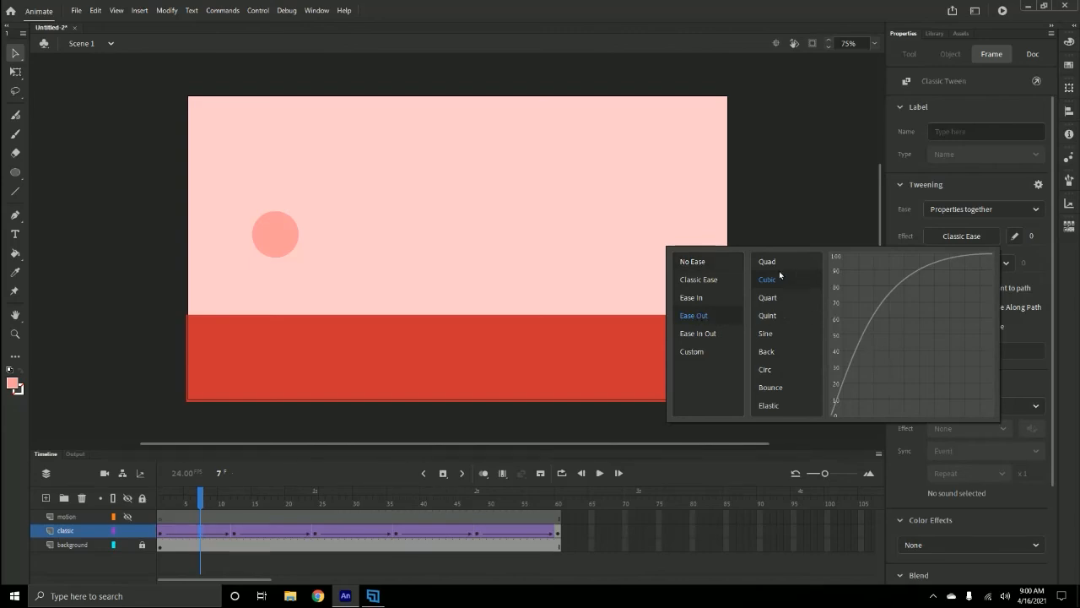
click(770, 371)
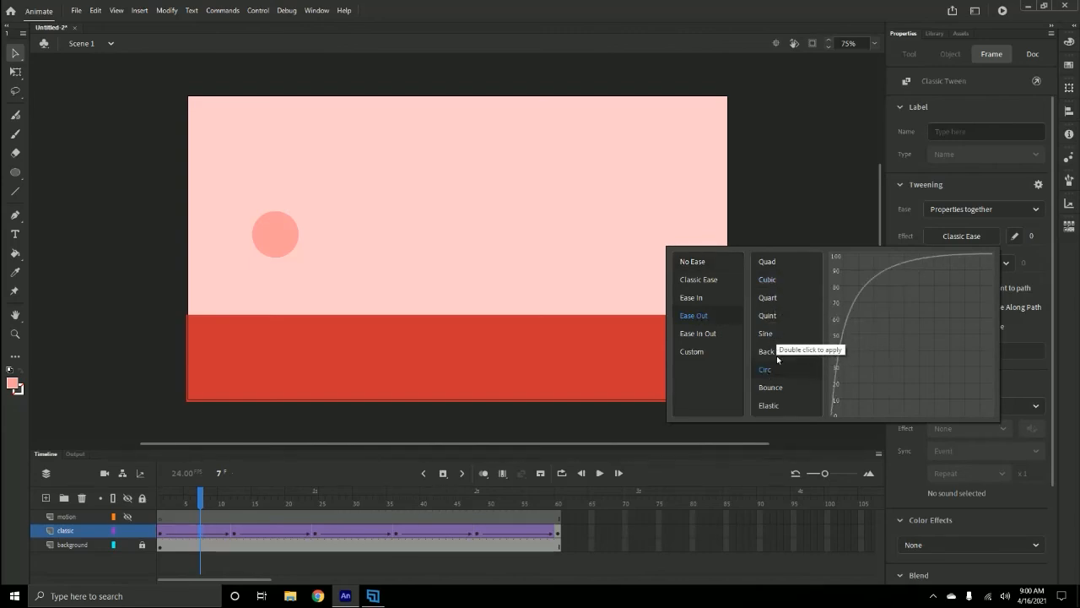
click(774, 390)
click(768, 262)
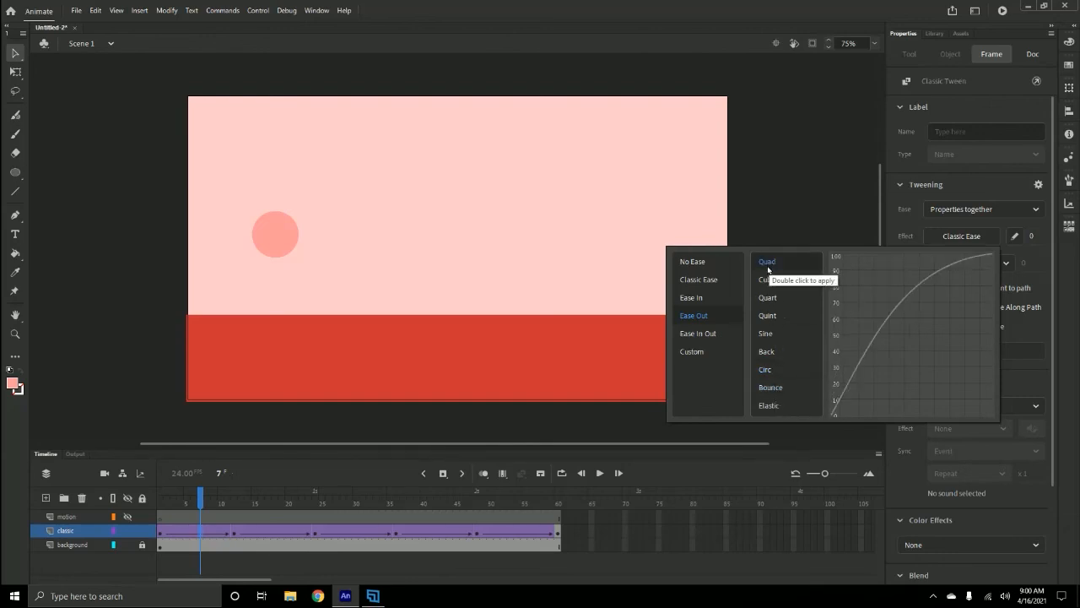
click(767, 281)
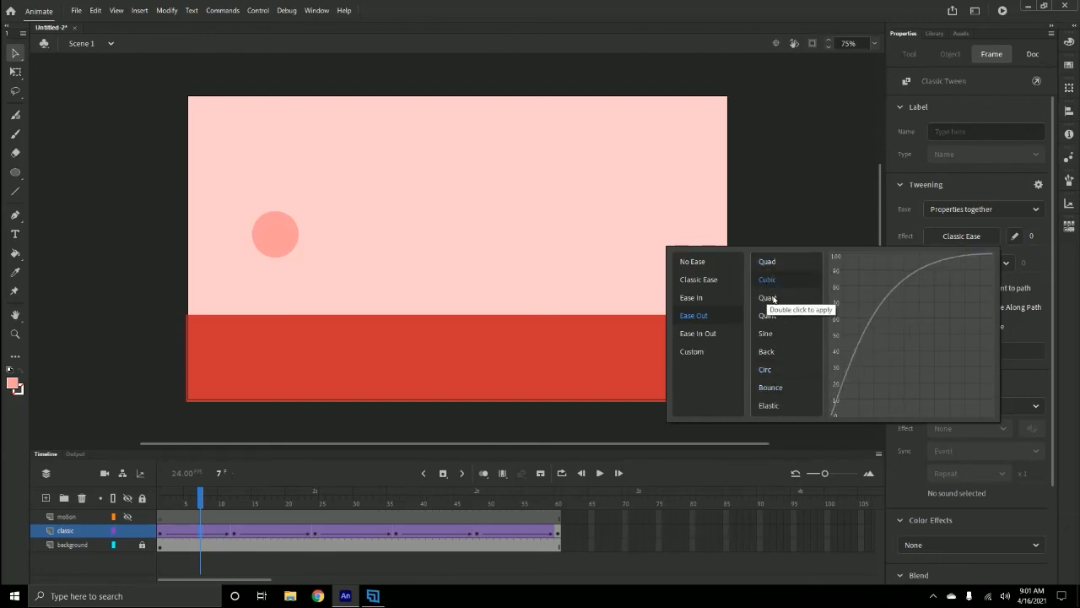
click(769, 299)
click(774, 315)
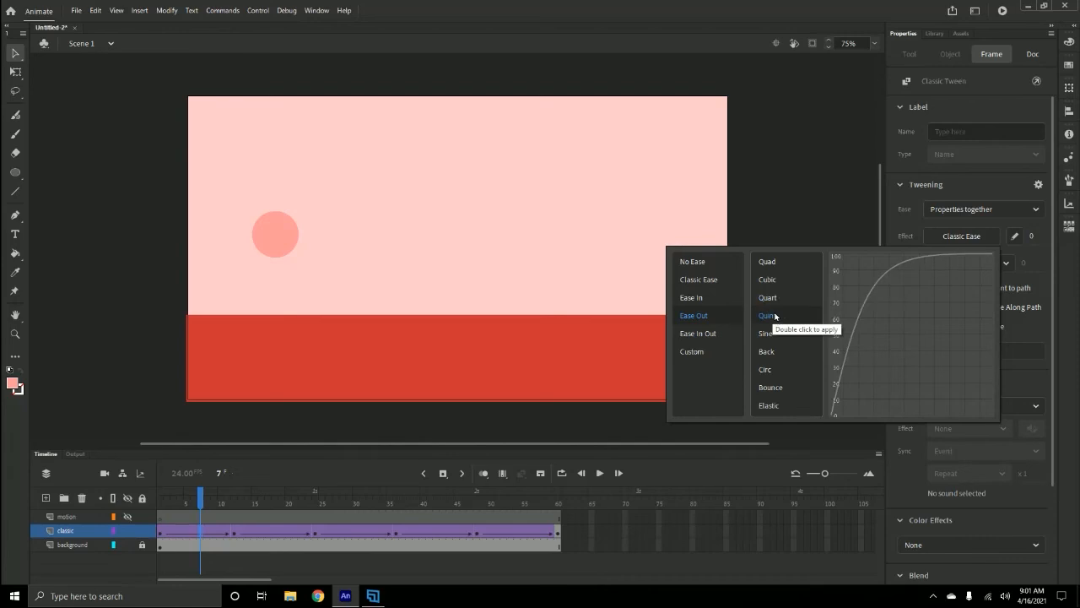
click(773, 334)
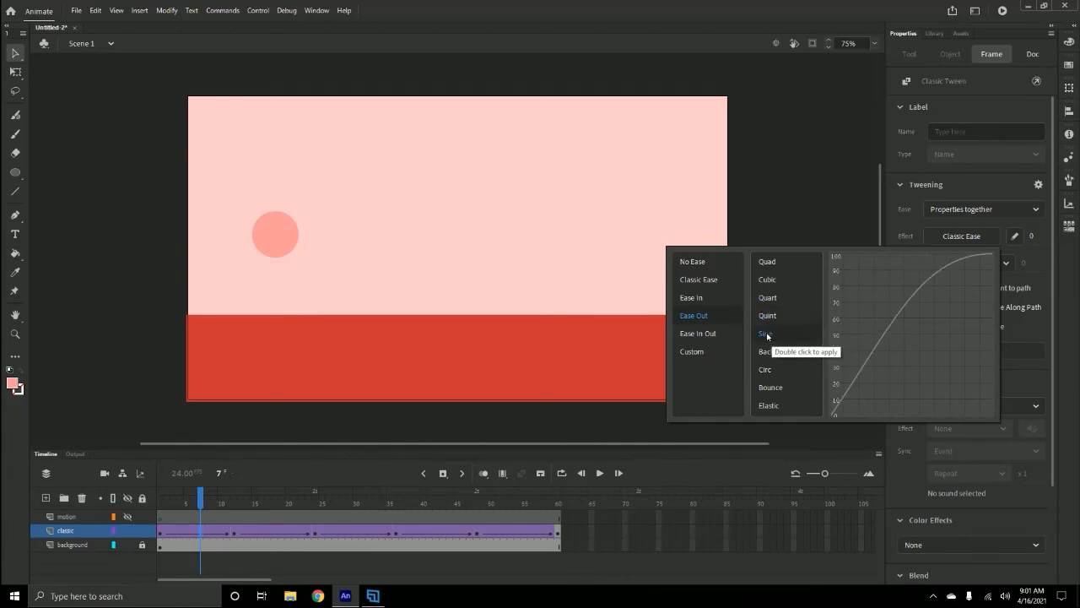
double_click(765, 335)
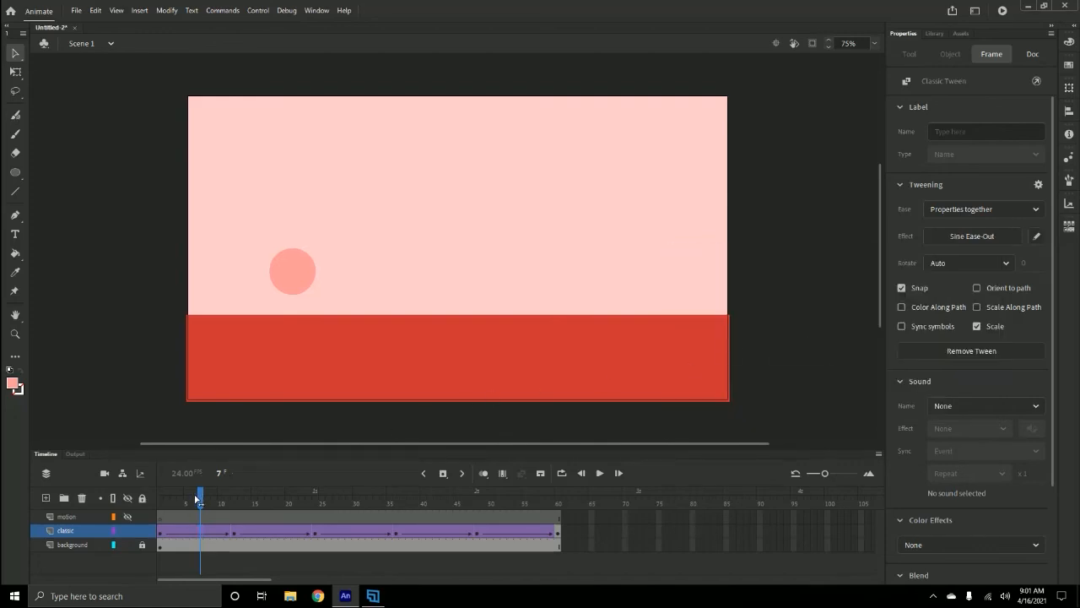
drag(200, 499, 159, 499)
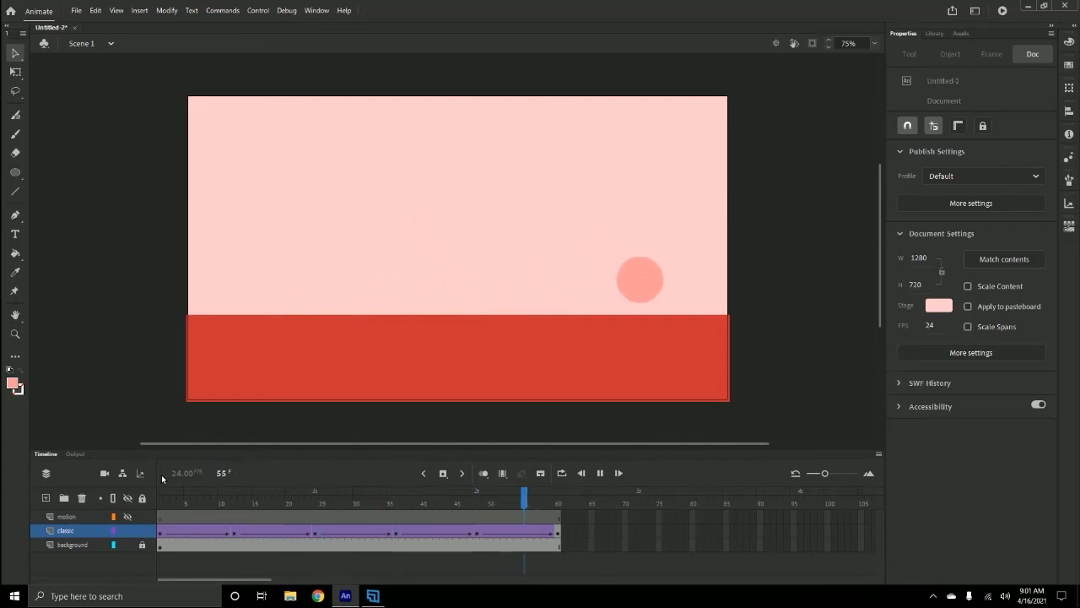
key(Return)
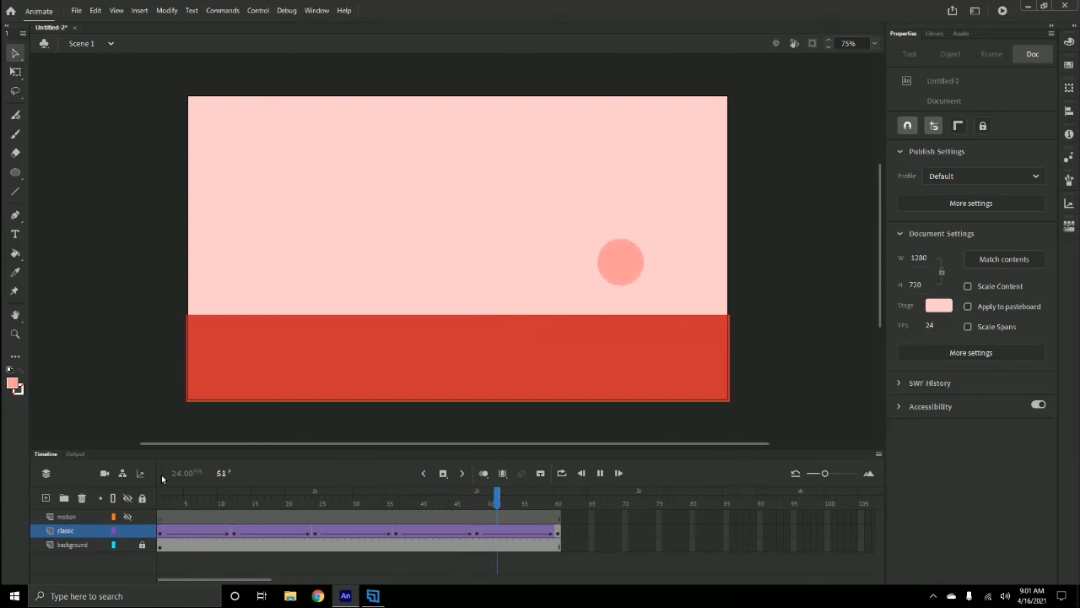
- Apply a Sine Ease-Out to the classic tween between frames 24 and 36
click(263, 533)
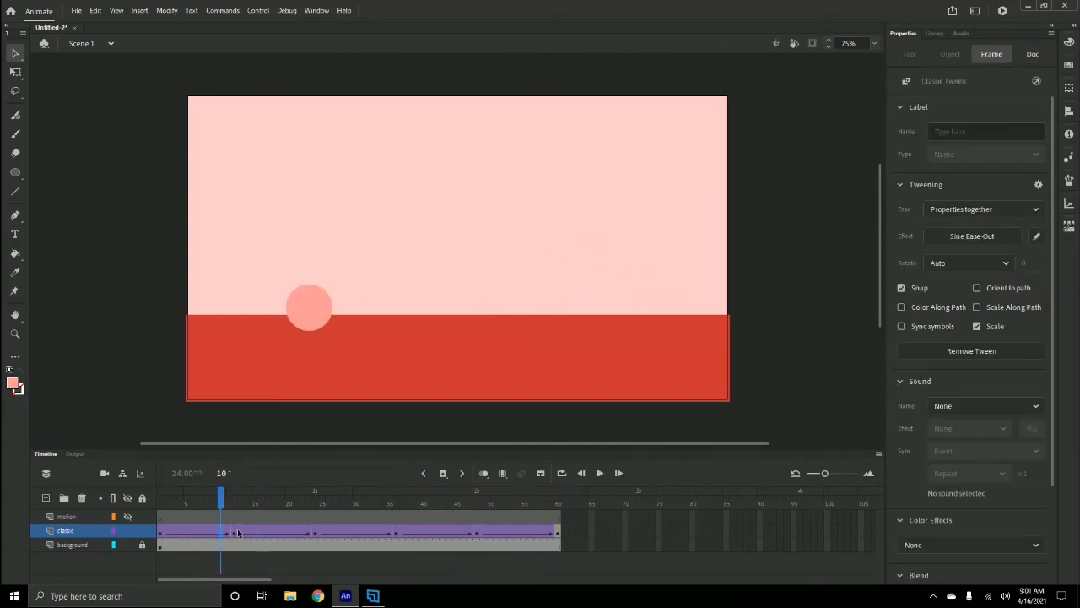
click(257, 533)
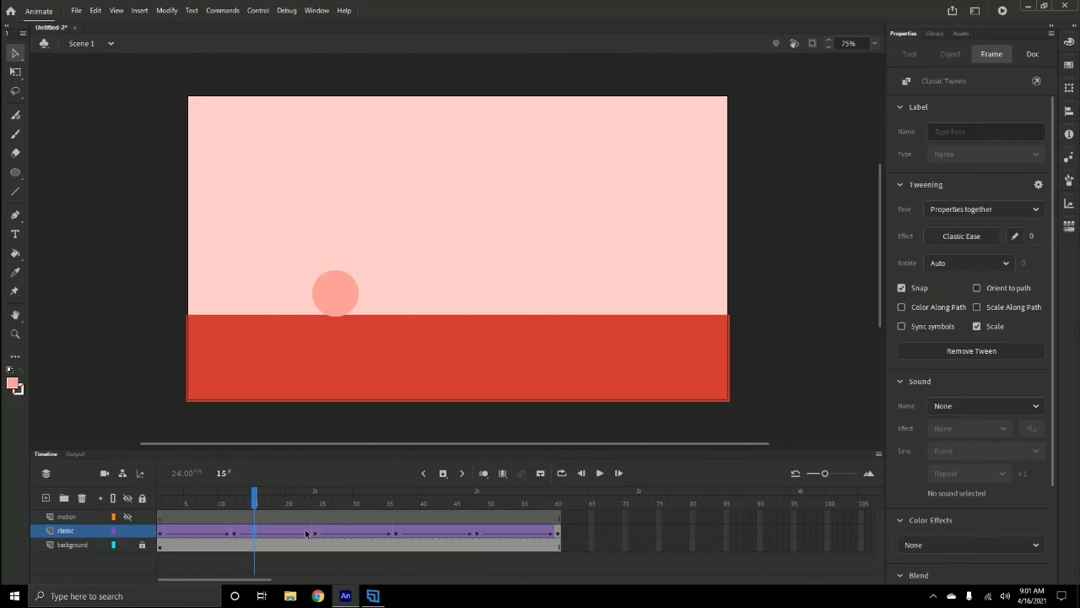
click(363, 533)
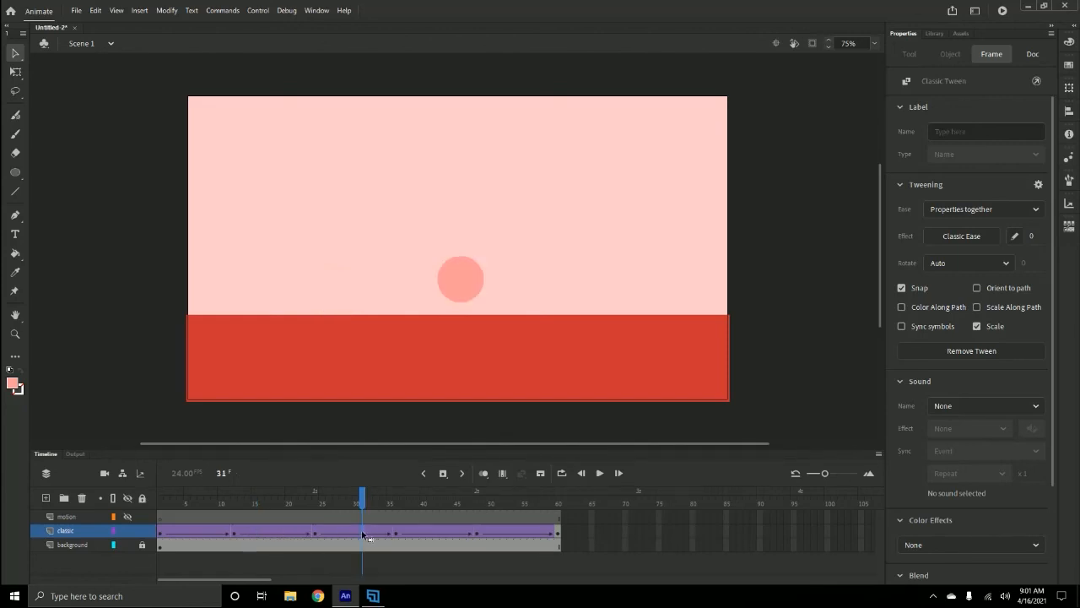
click(357, 533)
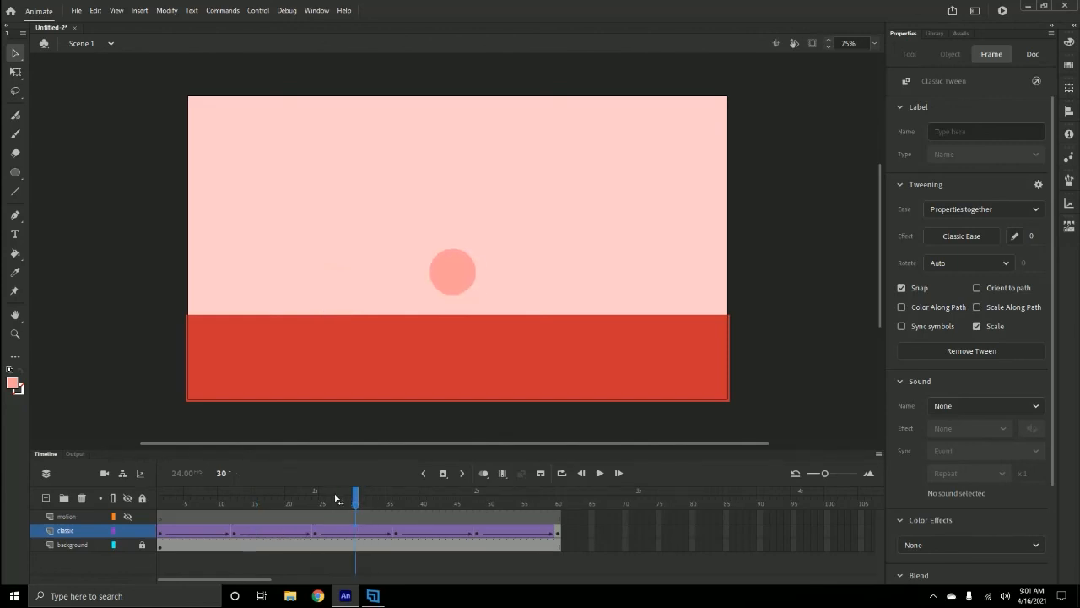
mouse_move(338, 498)
mouse_down()
mouse_move(208, 501)
mouse_move(350, 502)
mouse_up()
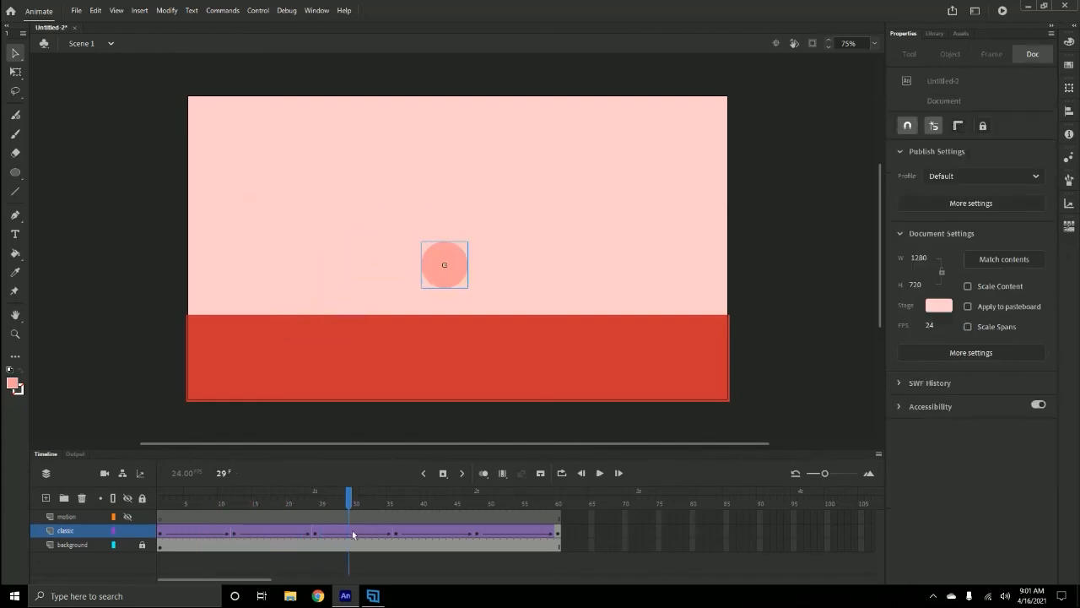
click(353, 533)
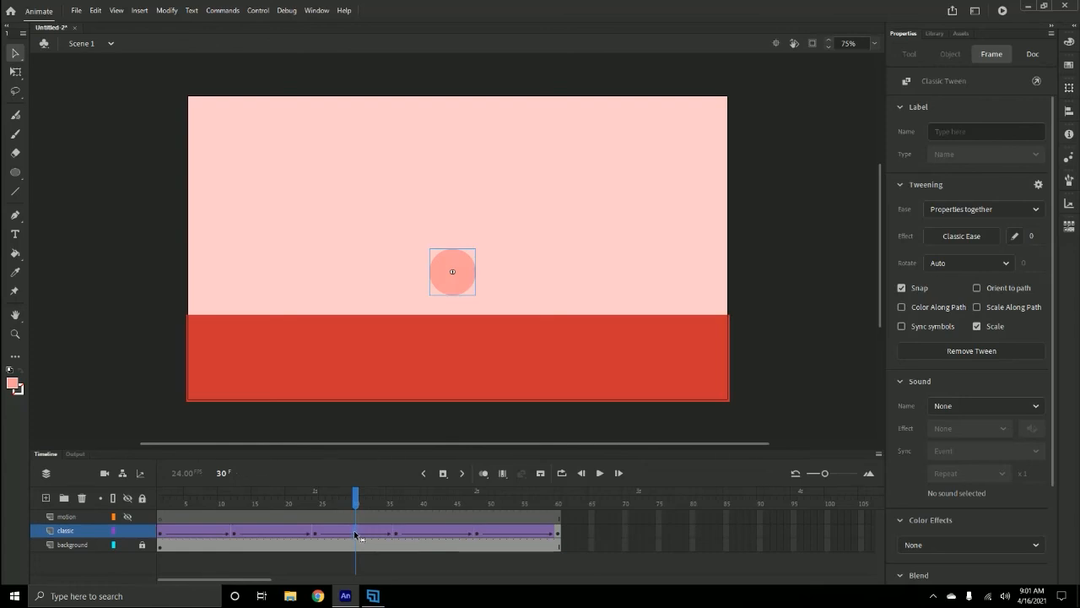
click(971, 237)
click(698, 319)
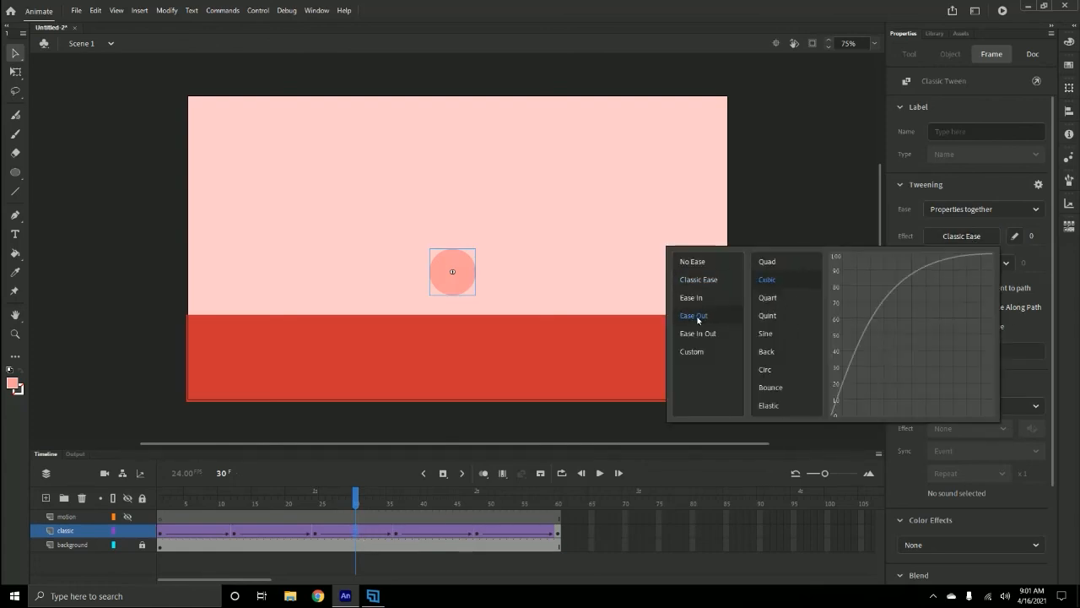
click(772, 336)
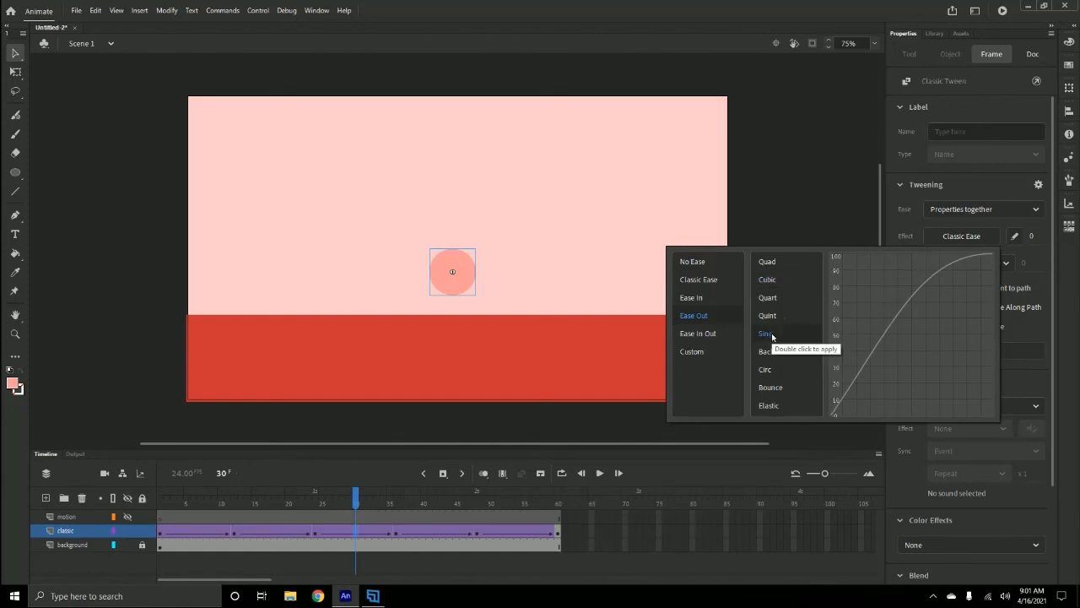
double_click(771, 336)
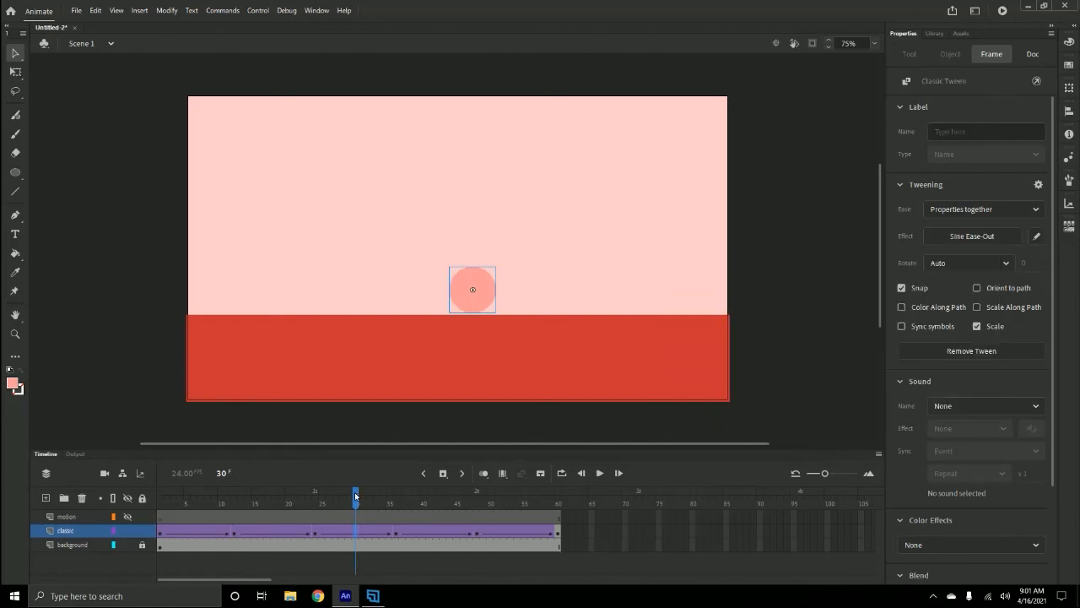
- Choose Sine Ease-Out for the classic tween between frames 48 and 60, then replay from frame 1
drag(356, 496, 517, 496)
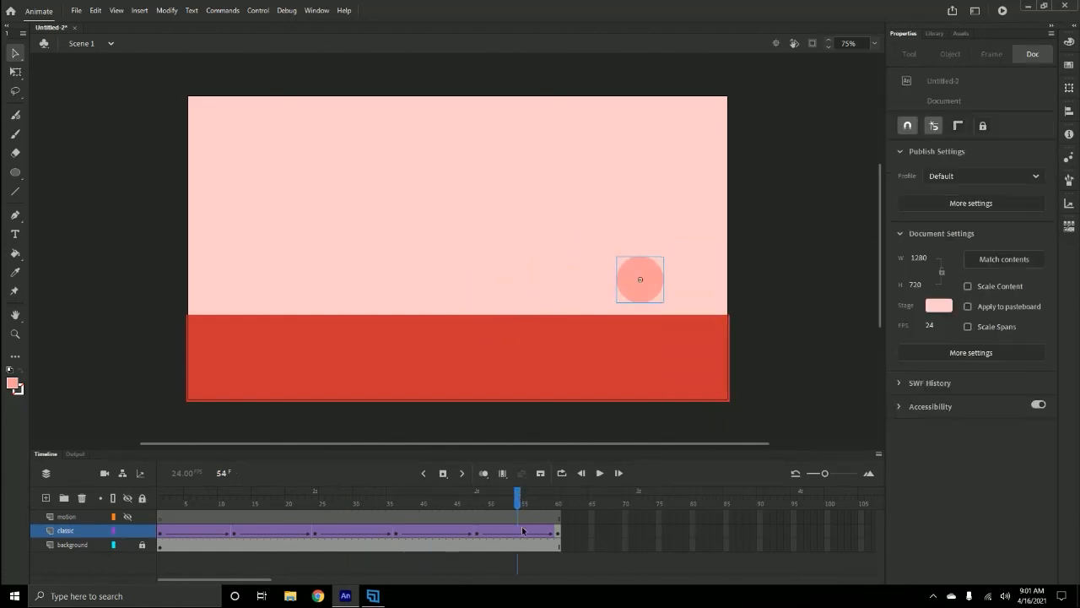
click(520, 533)
click(988, 237)
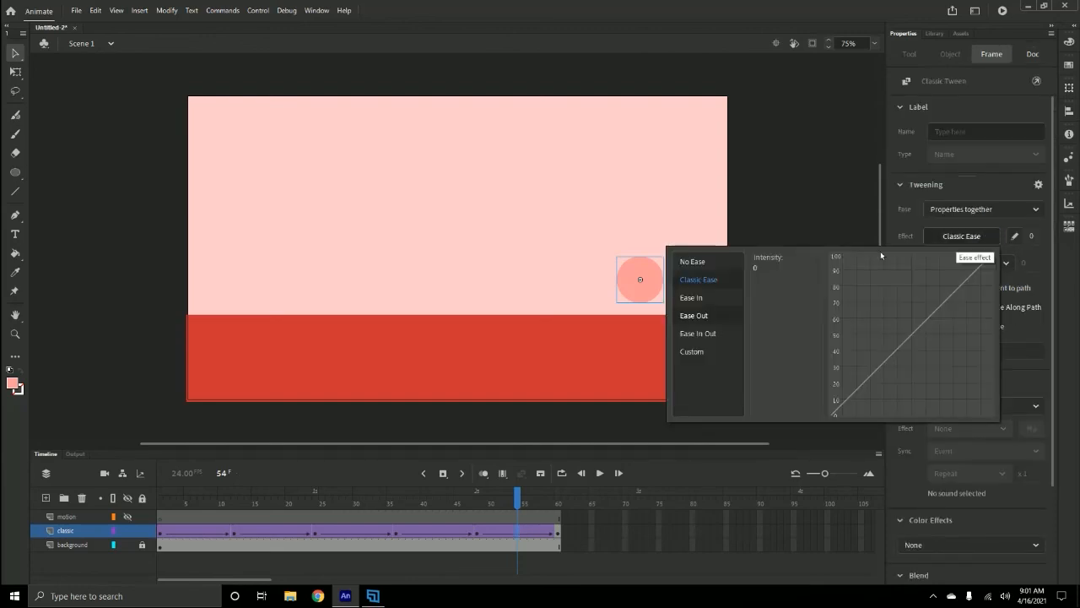
click(694, 318)
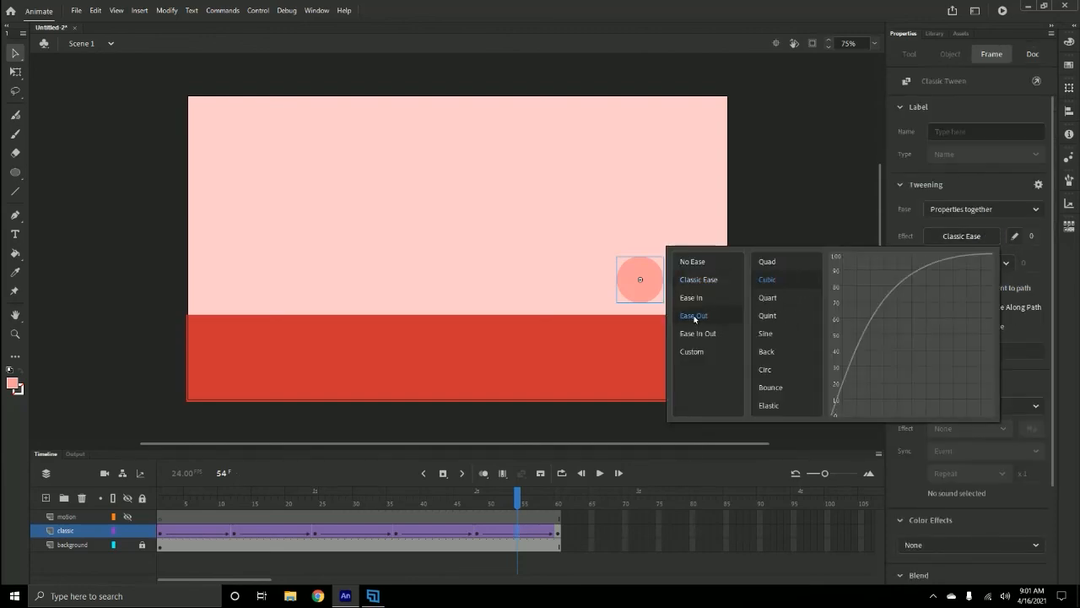
click(768, 333)
drag(518, 503, 105, 474)
key(Return)
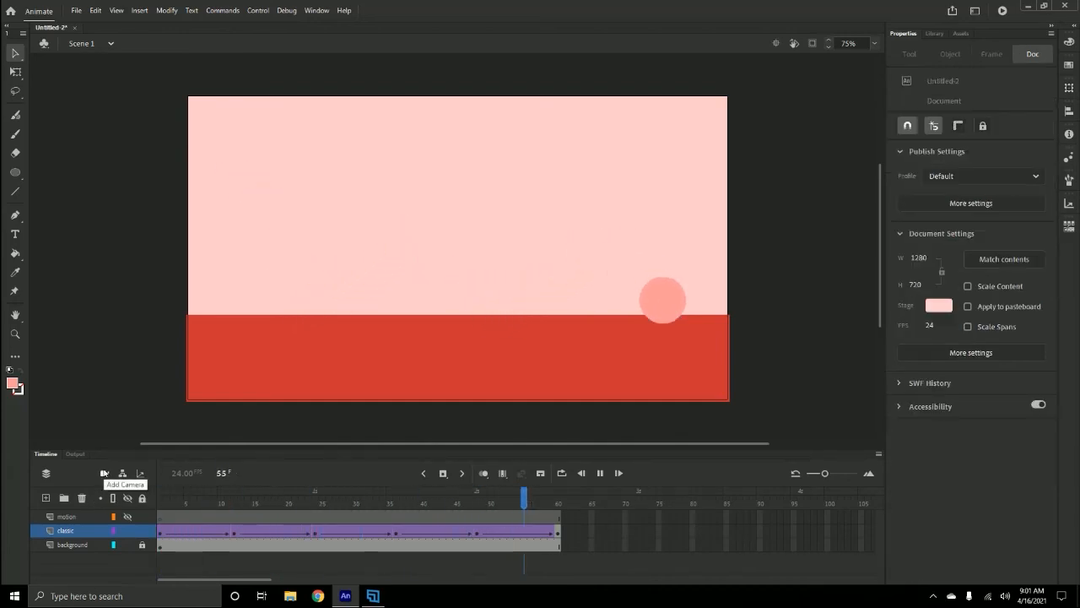
- Apply a Sine Ease-In-Out to the classic tween between frames 12 and 24
click(274, 534)
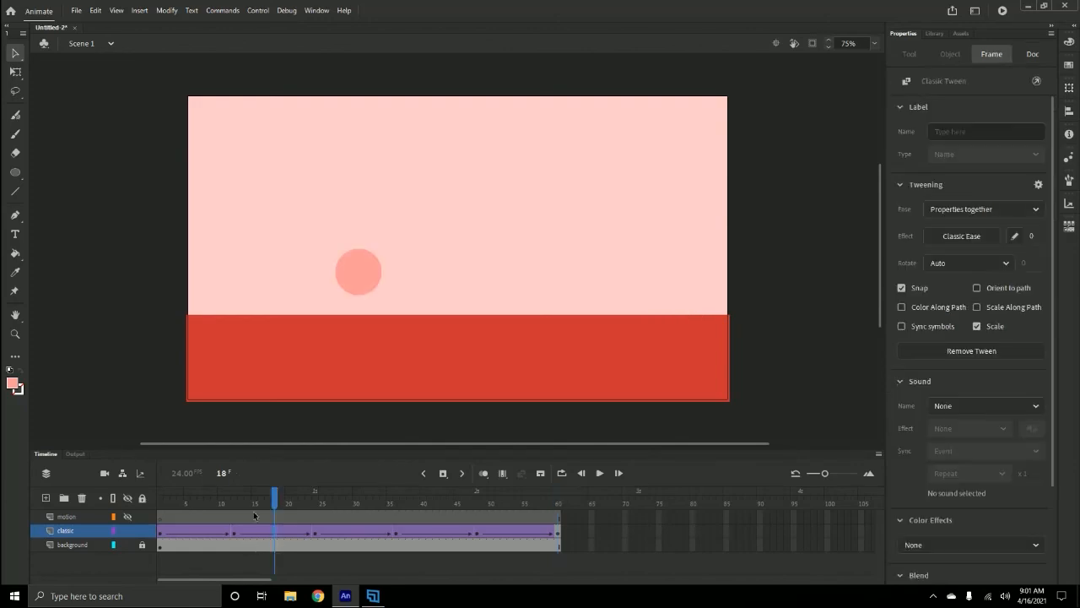
drag(276, 494, 296, 502)
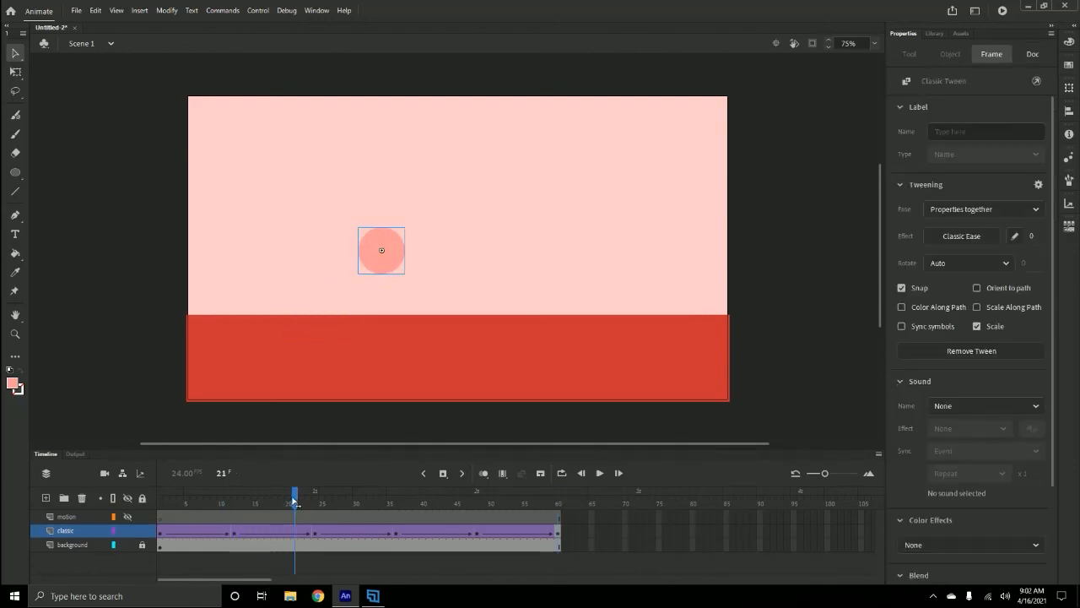
drag(295, 503, 275, 503)
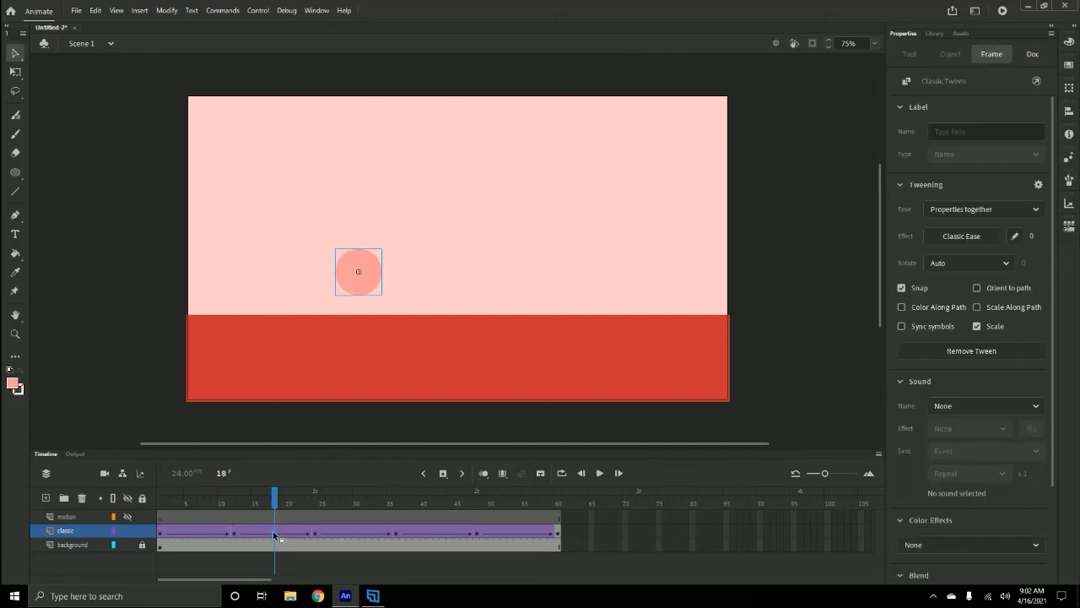
click(967, 238)
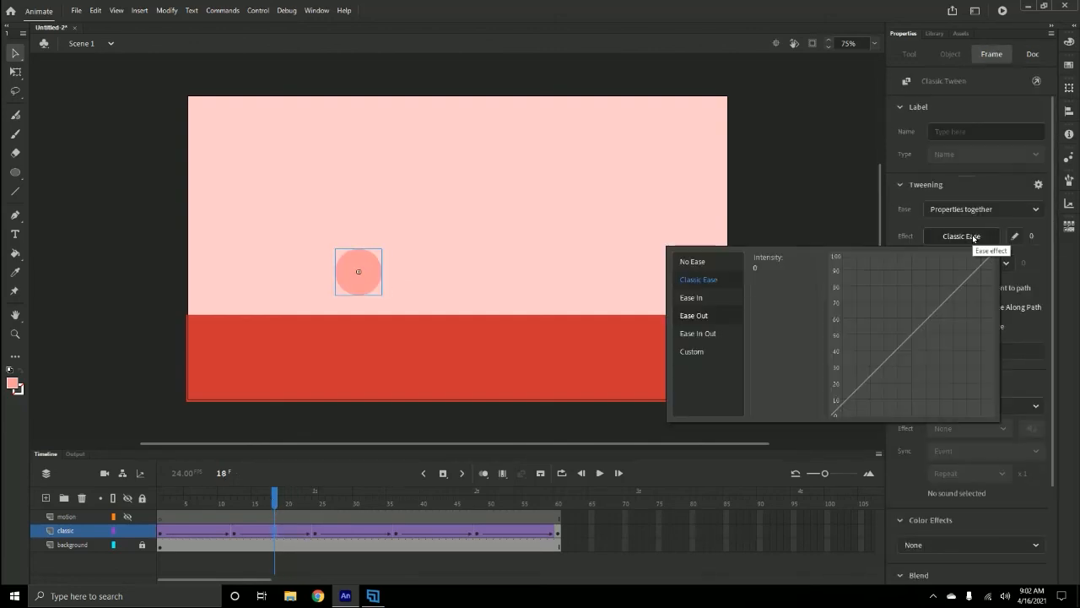
click(699, 334)
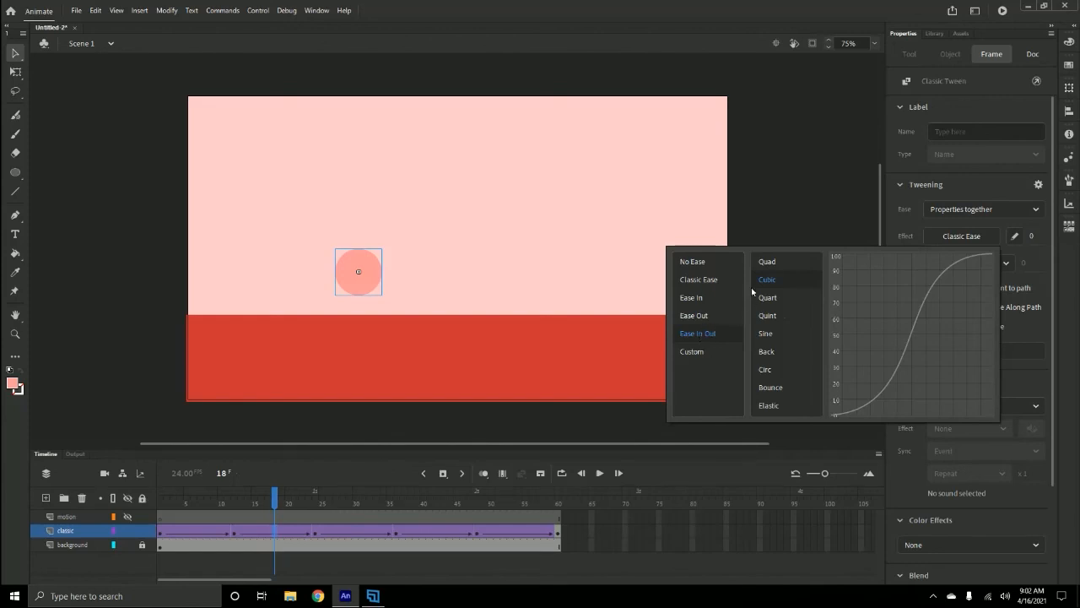
click(766, 262)
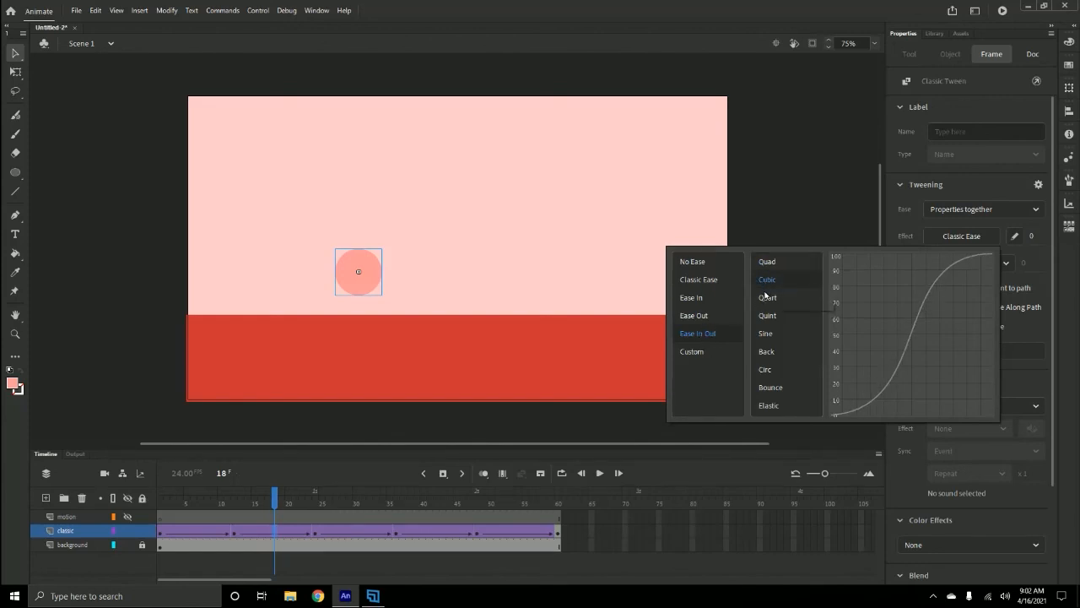
double_click(768, 335)
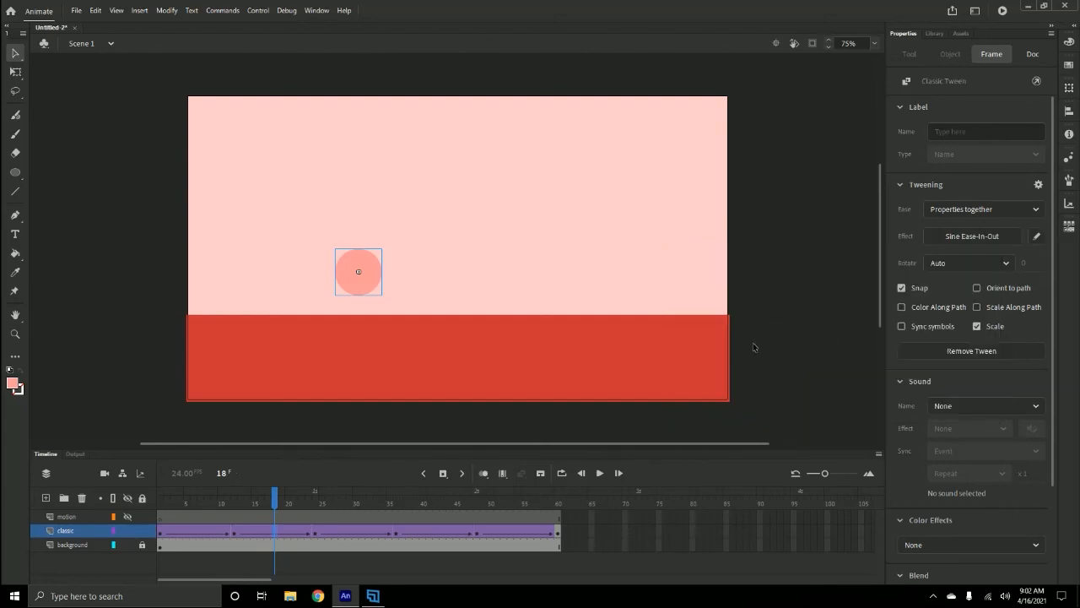
- Apply a Sine Ease-In-Out to the classic tween between frames 36 and 48, then play the animation from frame 1
click(436, 532)
click(976, 238)
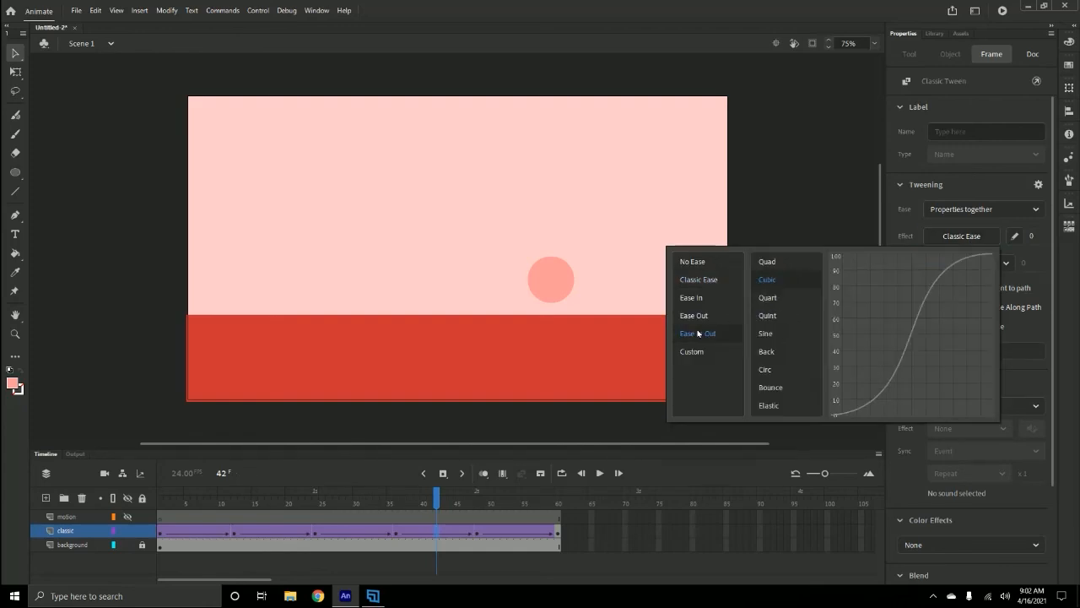
double_click(766, 335)
drag(437, 497, 103, 470)
key(Return)
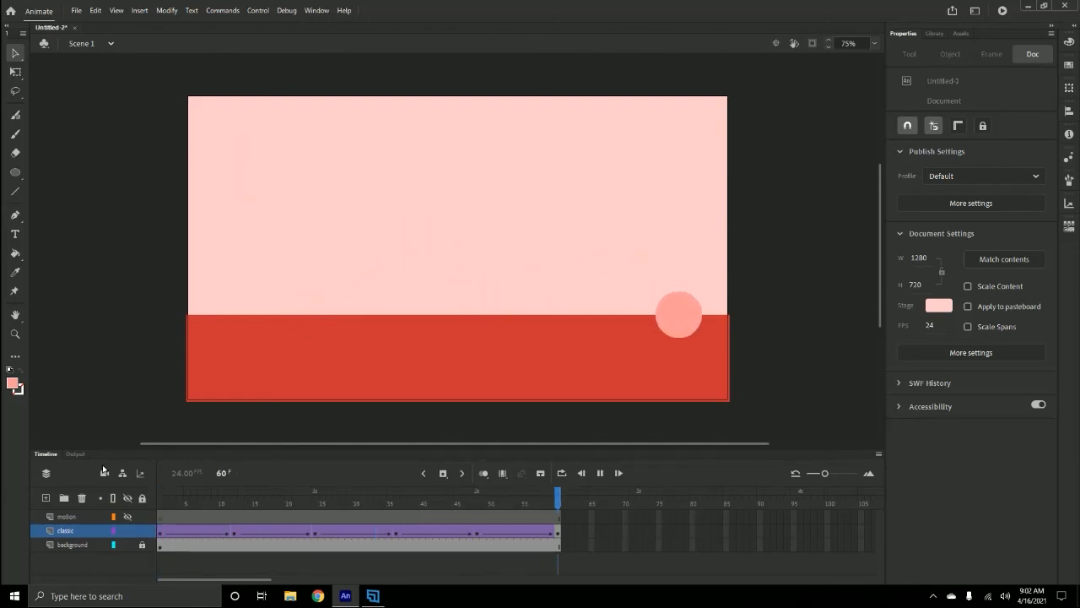
key(Return)
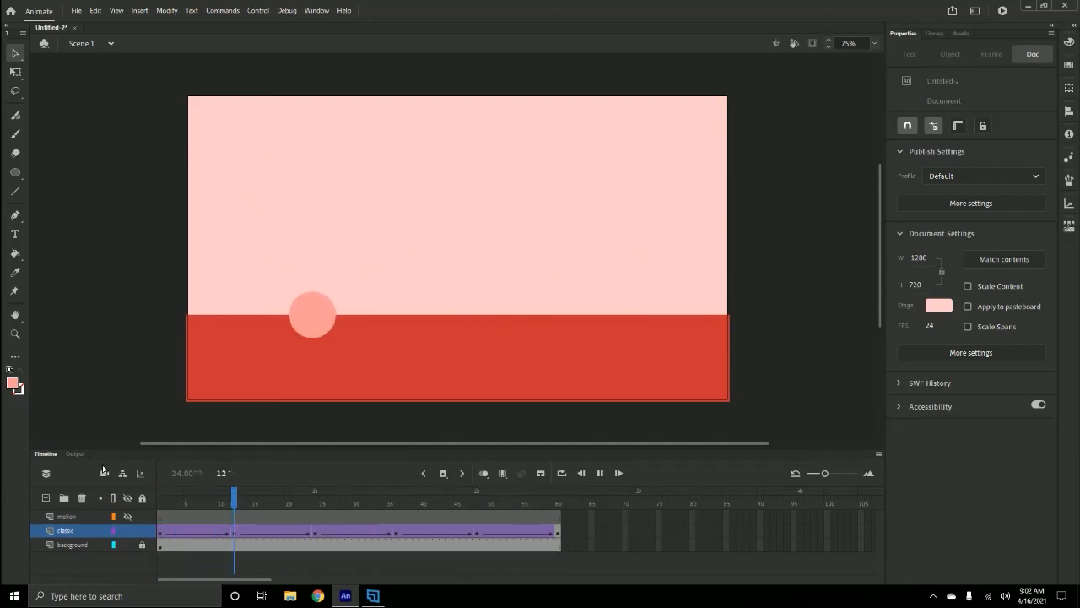